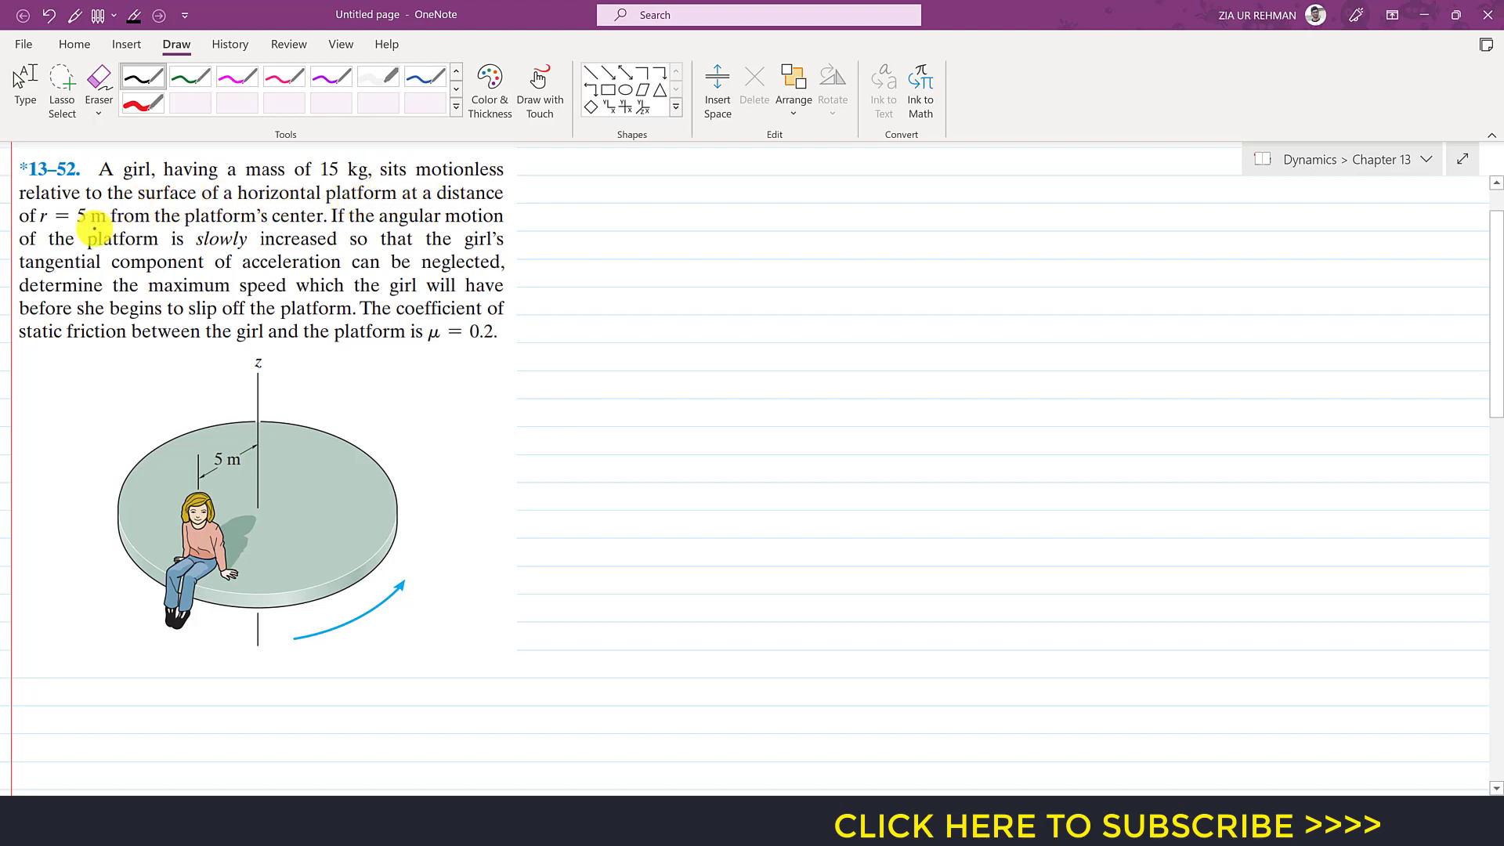
Underline r = 5 m, 'can be neglected' and 'maximum speed', and jot ρ = 5 m beside the text.
{"action": "left_click_drag", "start_coordinate": [42, 225], "coordinate": [90, 224]}
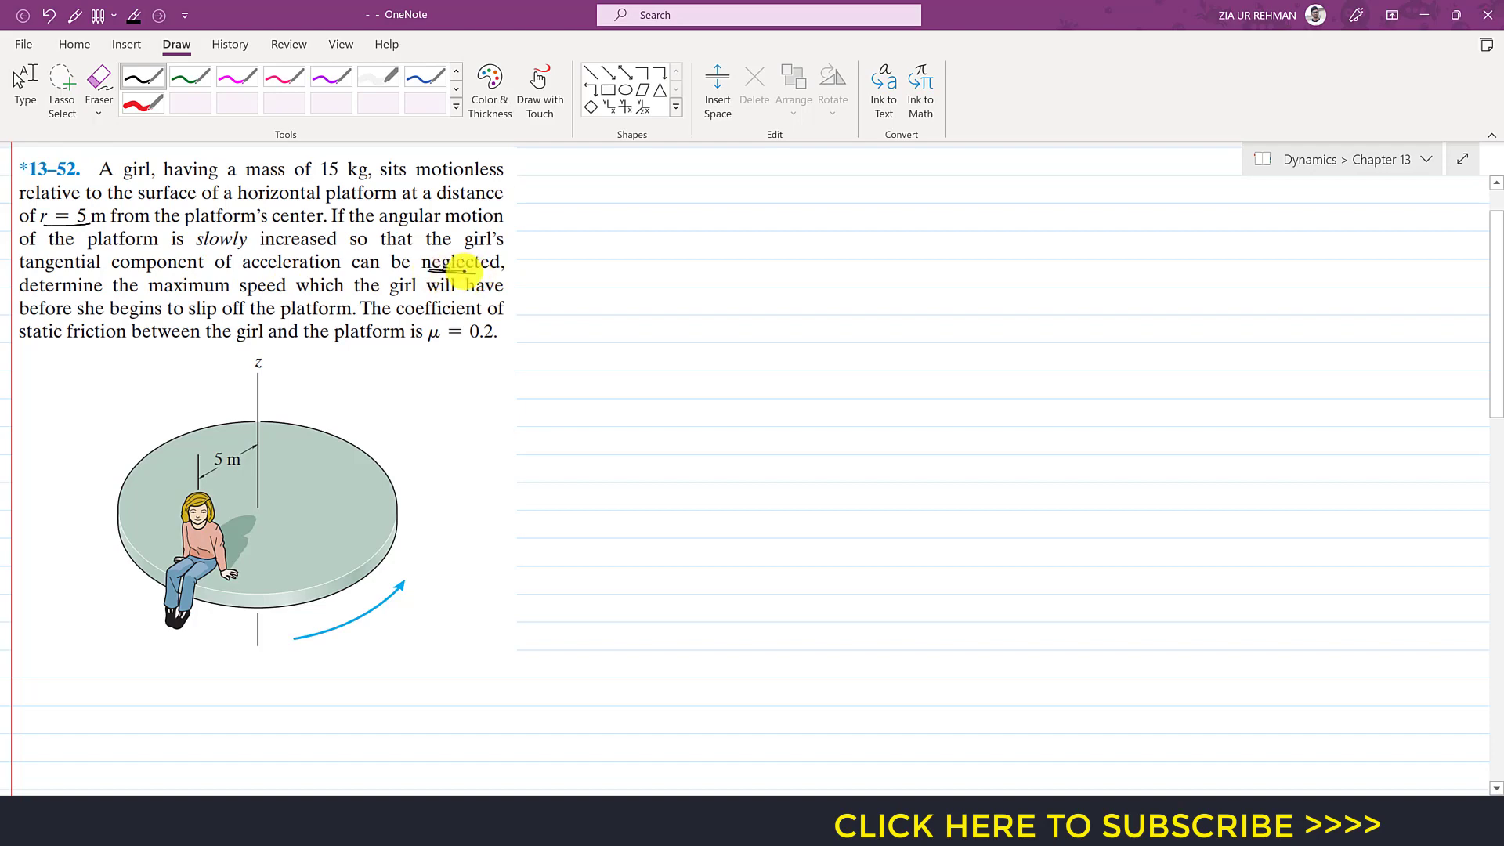
{"action": "left_click_drag", "start_coordinate": [476, 271], "coordinate": [362, 271]}
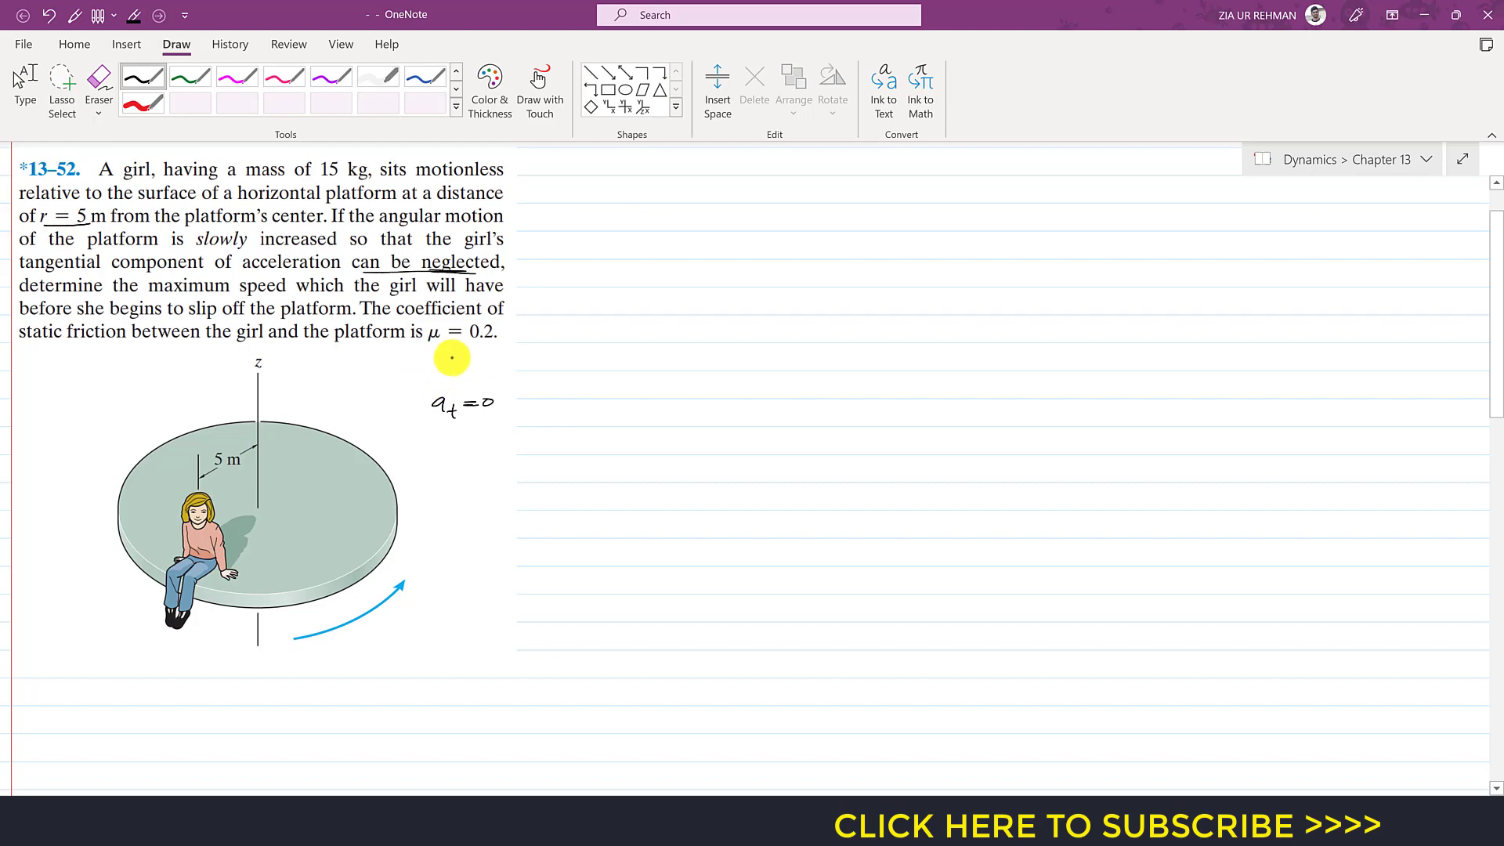
{"action": "left_click_drag", "start_coordinate": [448, 380], "coordinate": [461, 379]}
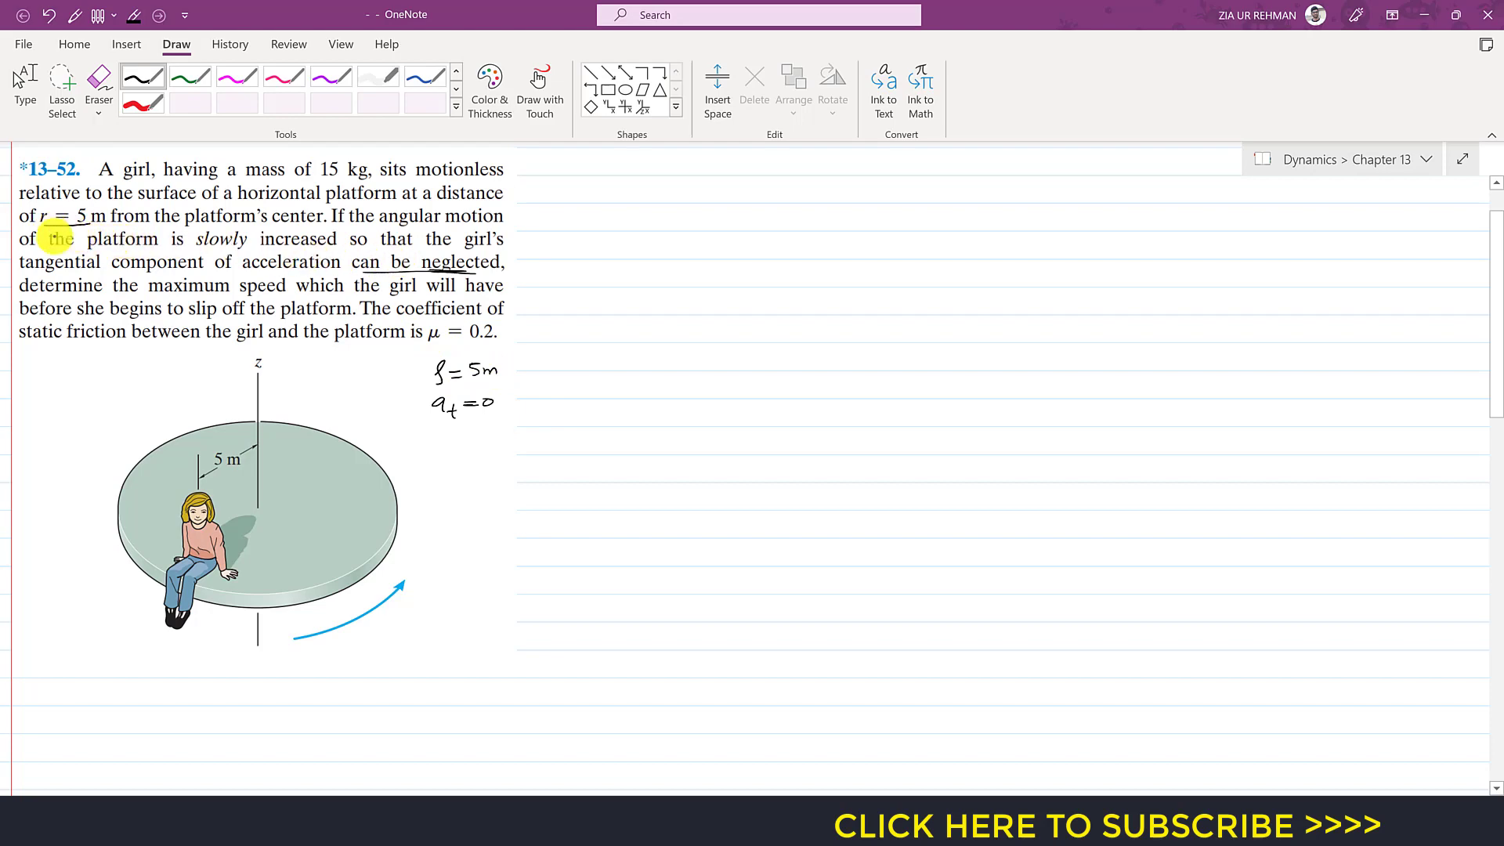
{"action": "left_click_drag", "start_coordinate": [199, 288], "coordinate": [285, 294]}
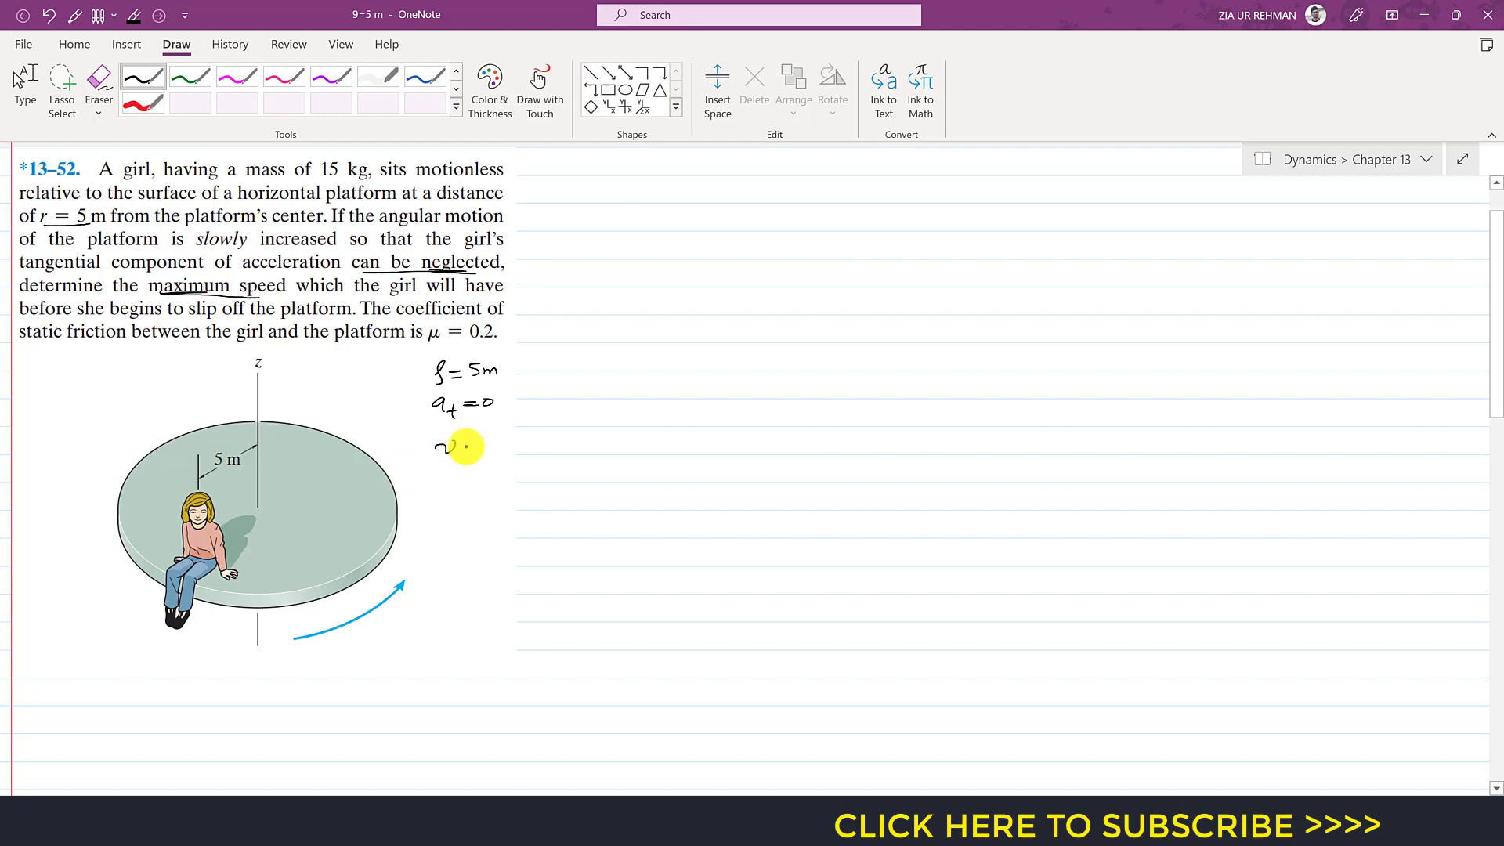
Write the unknown v = ? and draw a box around μ = 0.2.
{"action": "left_click_drag", "start_coordinate": [465, 451], "coordinate": [489, 457]}
{"action": "left_click", "coordinate": [489, 463]}
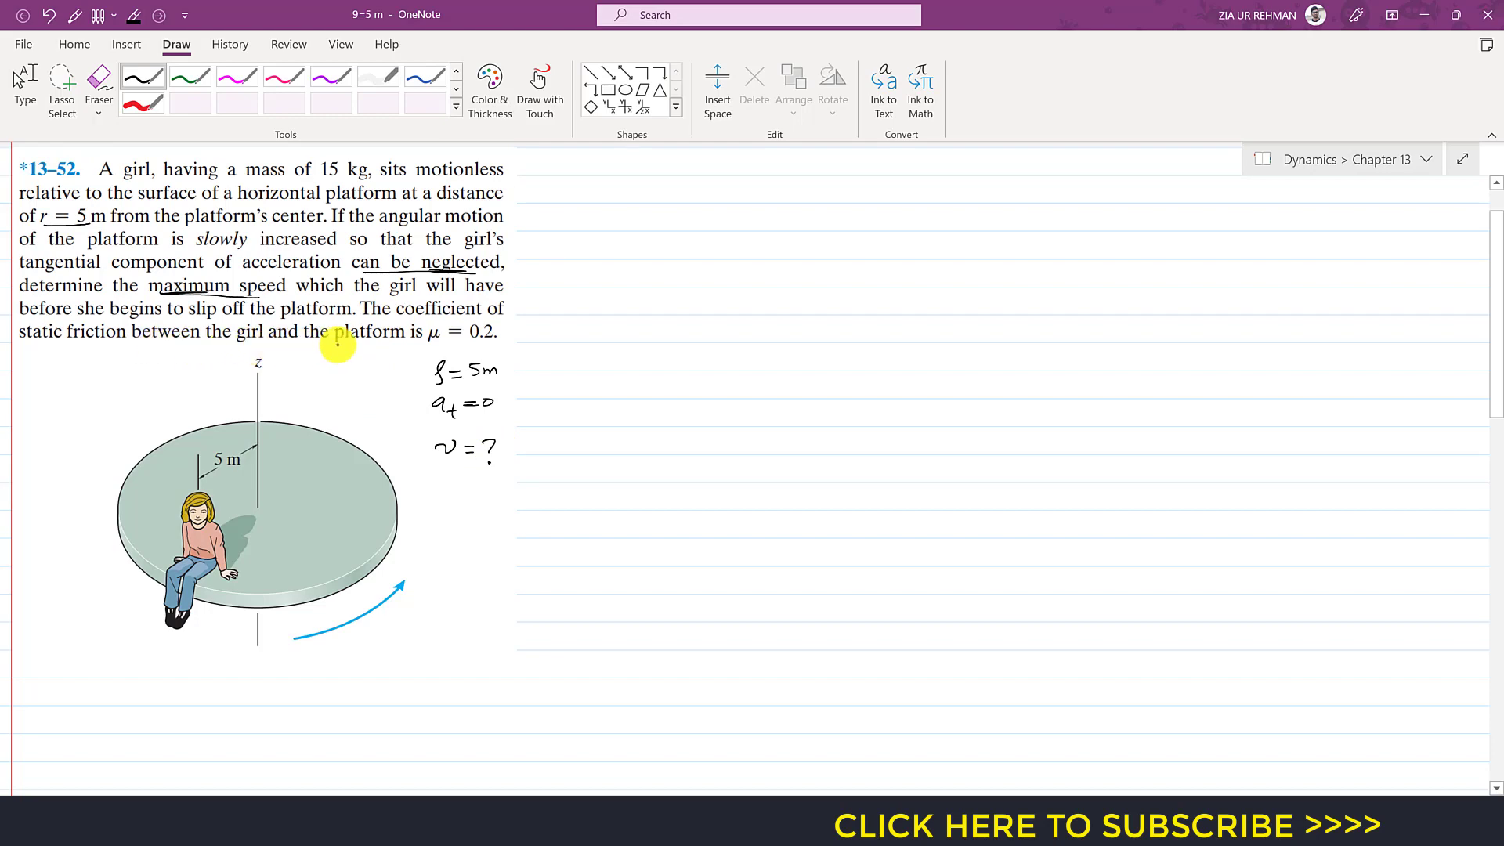
{"action": "mouse_move", "coordinate": [432, 342]}
{"action": "left_mouse_down"}
{"action": "mouse_move", "coordinate": [490, 342]}
{"action": "mouse_move", "coordinate": [503, 322]}
{"action": "mouse_move", "coordinate": [434, 321]}
{"action": "left_mouse_up"}
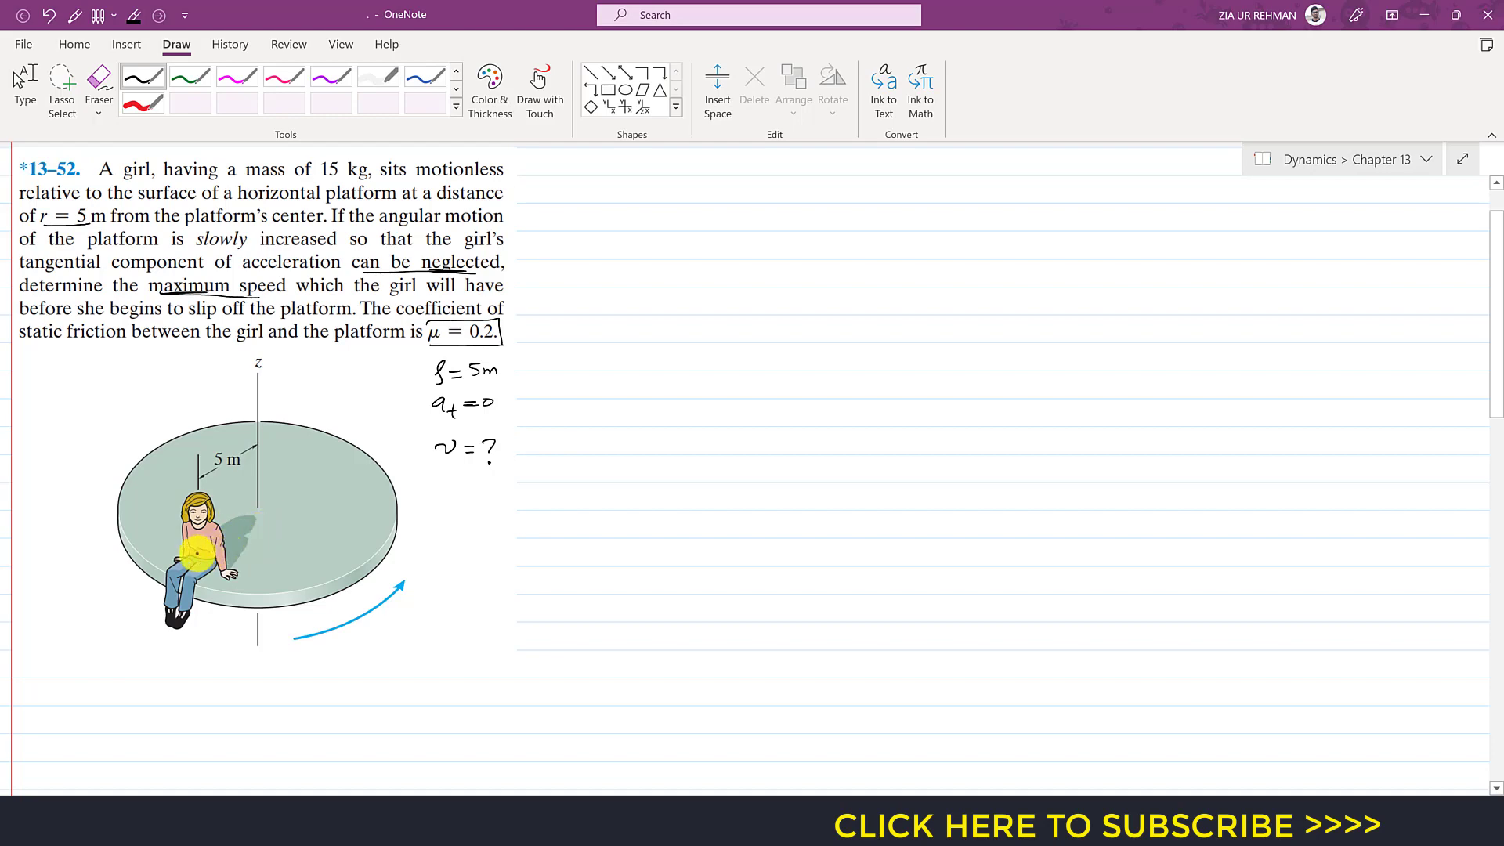
Draw the inward n arrow and tangential t arrow on the girl, labelling both, and undo the stray line.
{"action": "left_click_drag", "start_coordinate": [198, 559], "coordinate": [242, 517]}
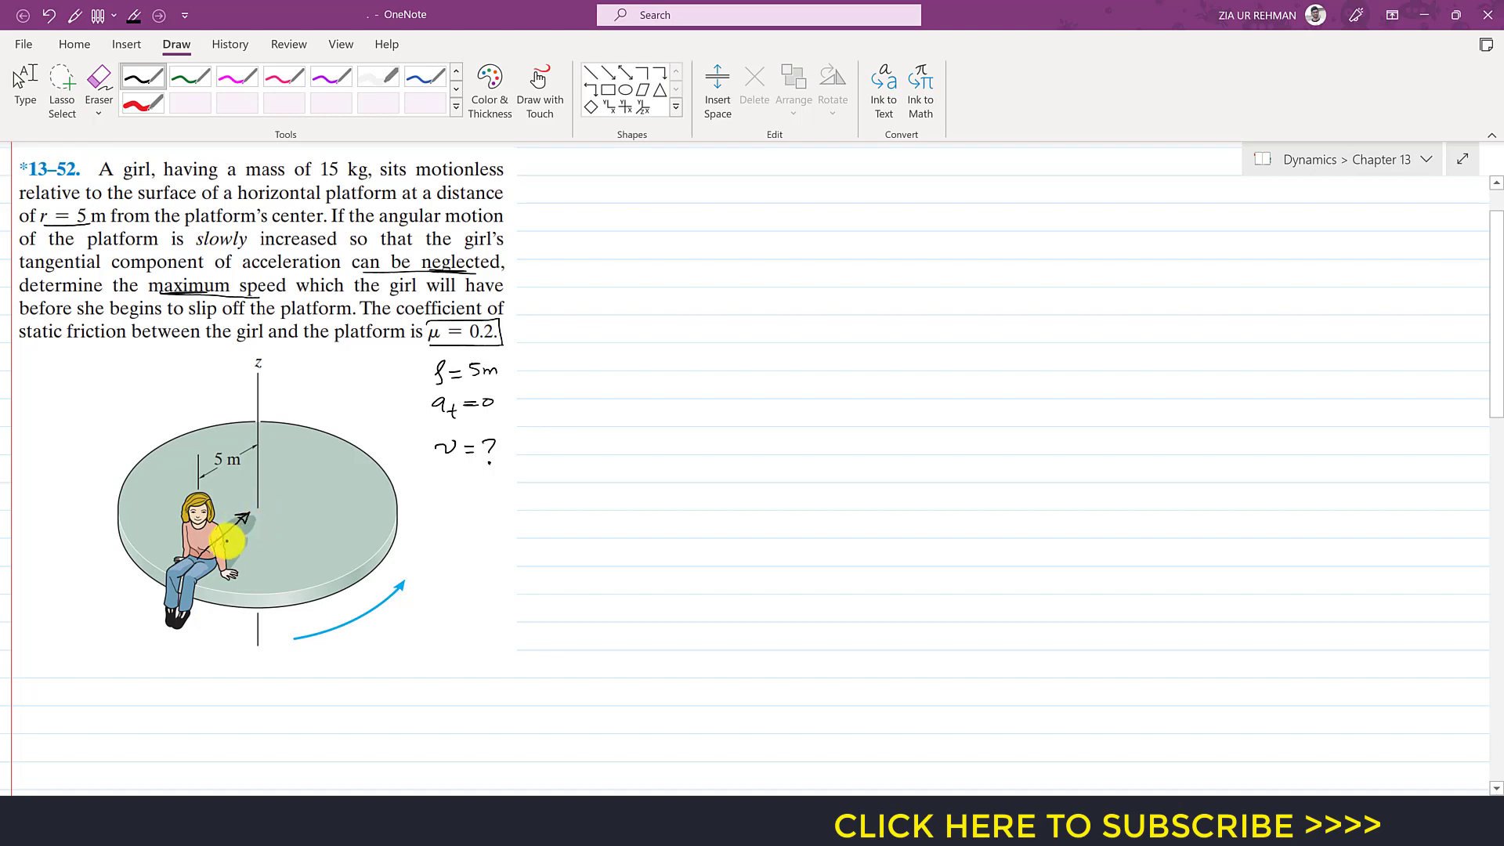
{"action": "mouse_move", "coordinate": [255, 524]}
{"action": "left_mouse_down"}
{"action": "mouse_move", "coordinate": [228, 568]}
{"action": "mouse_move", "coordinate": [255, 584]}
{"action": "left_mouse_up"}
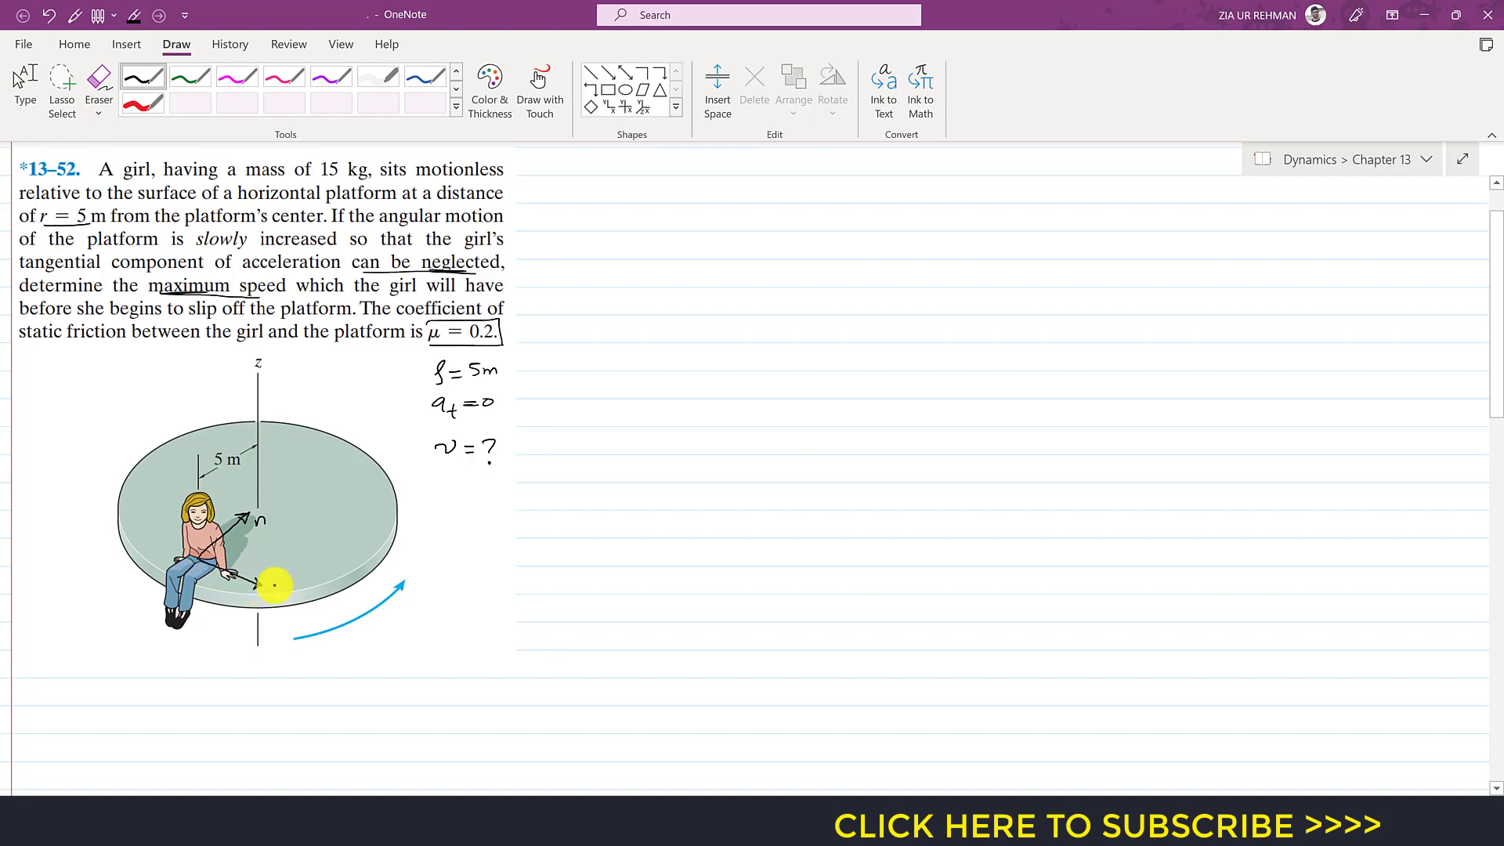
{"action": "left_click_drag", "start_coordinate": [271, 581], "coordinate": [282, 580]}
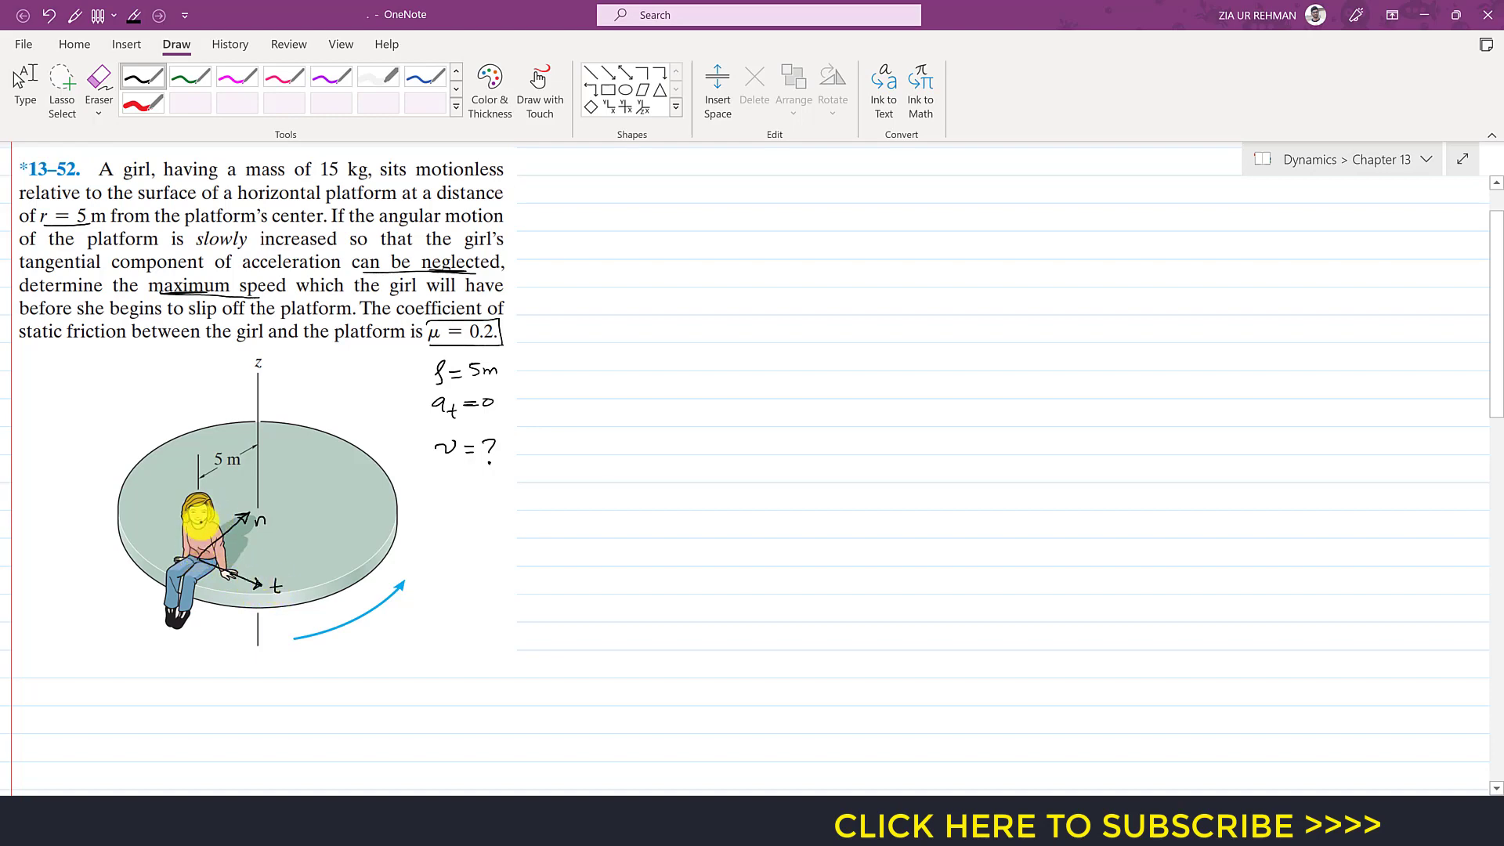
{"action": "left_click_drag", "start_coordinate": [200, 556], "coordinate": [203, 471]}
{"action": "key", "text": "ctrl+z"}
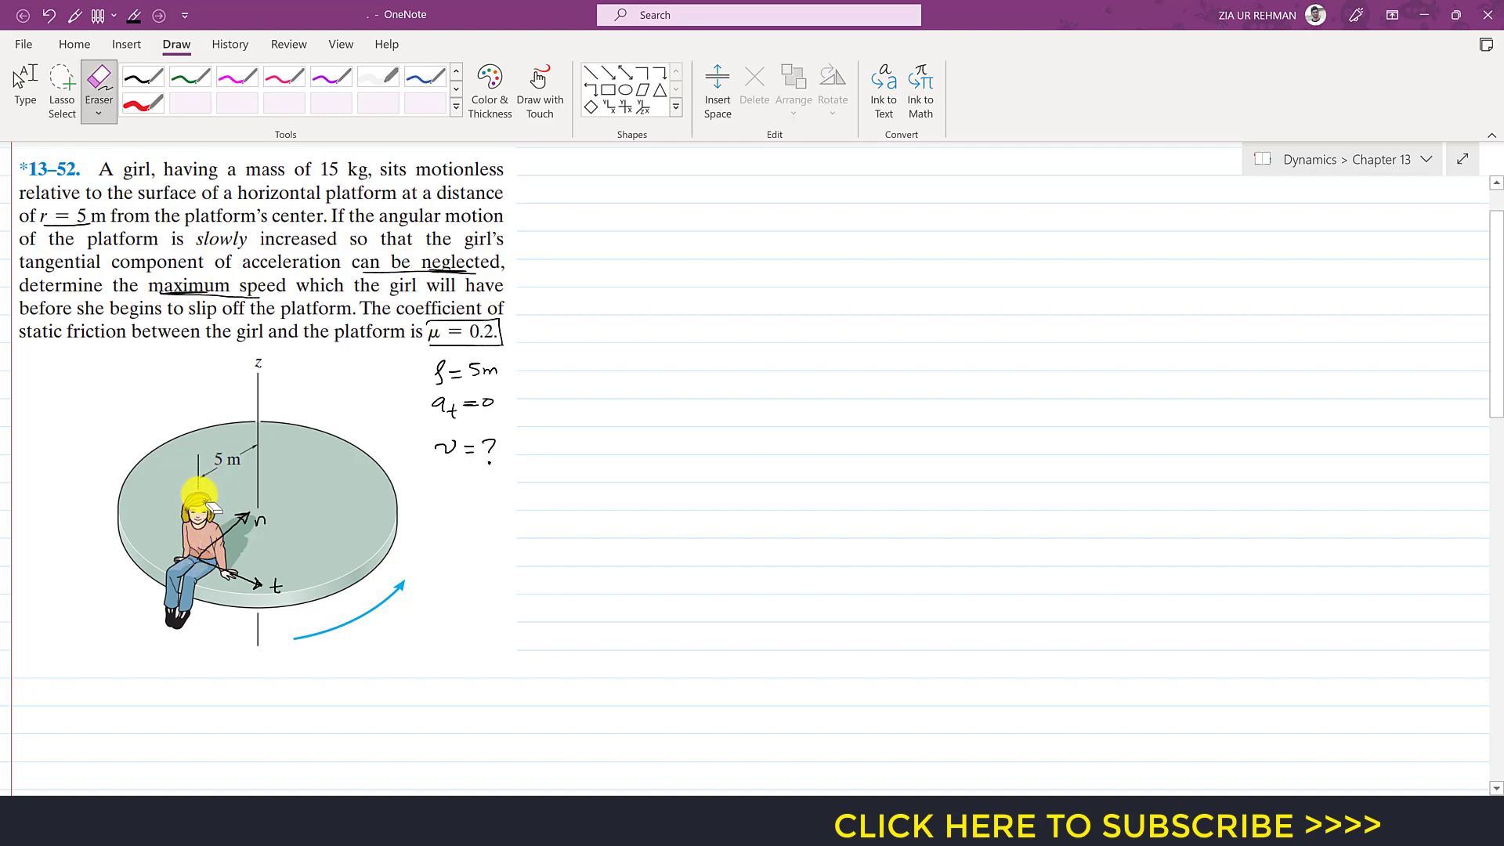
Add a straight upward arrow from the girl as the b axis.
{"action": "left_click", "coordinate": [607, 72]}
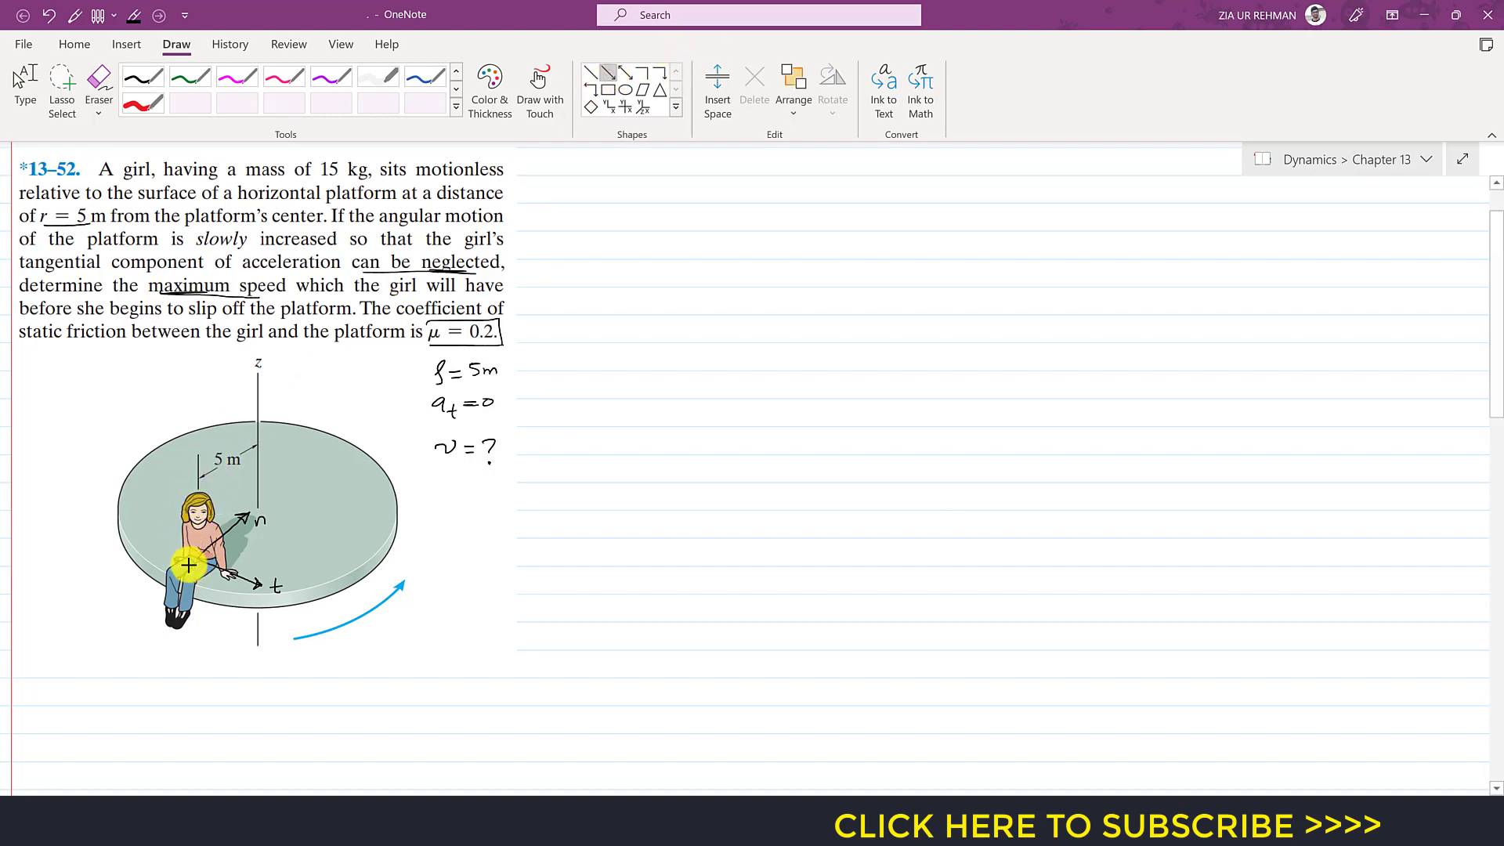
{"action": "left_click_drag", "start_coordinate": [198, 564], "coordinate": [204, 532]}
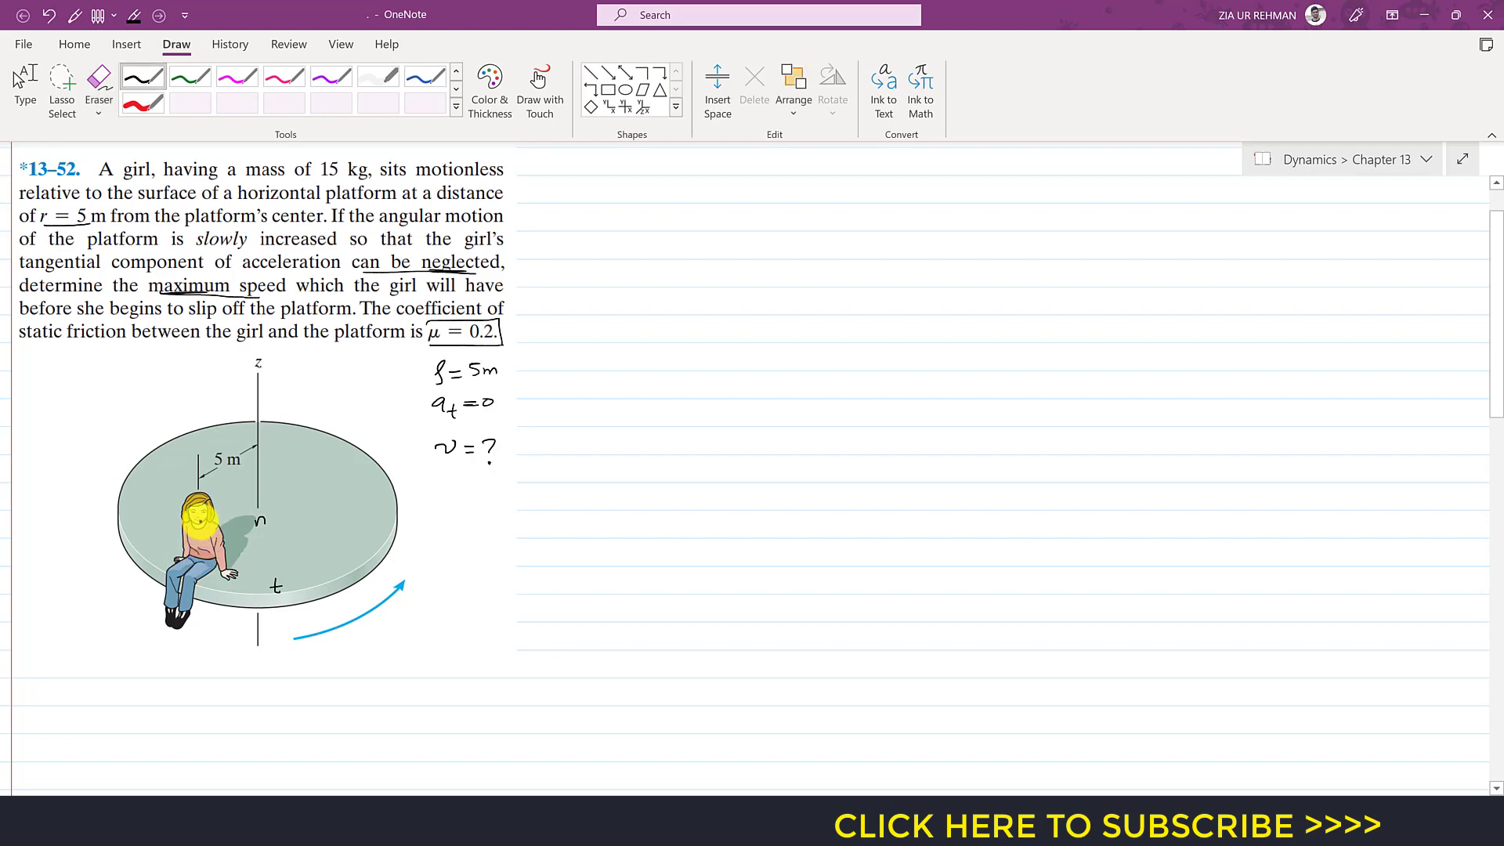
{"action": "key", "text": "ctrl+z"}
{"action": "left_click", "coordinate": [609, 72]}
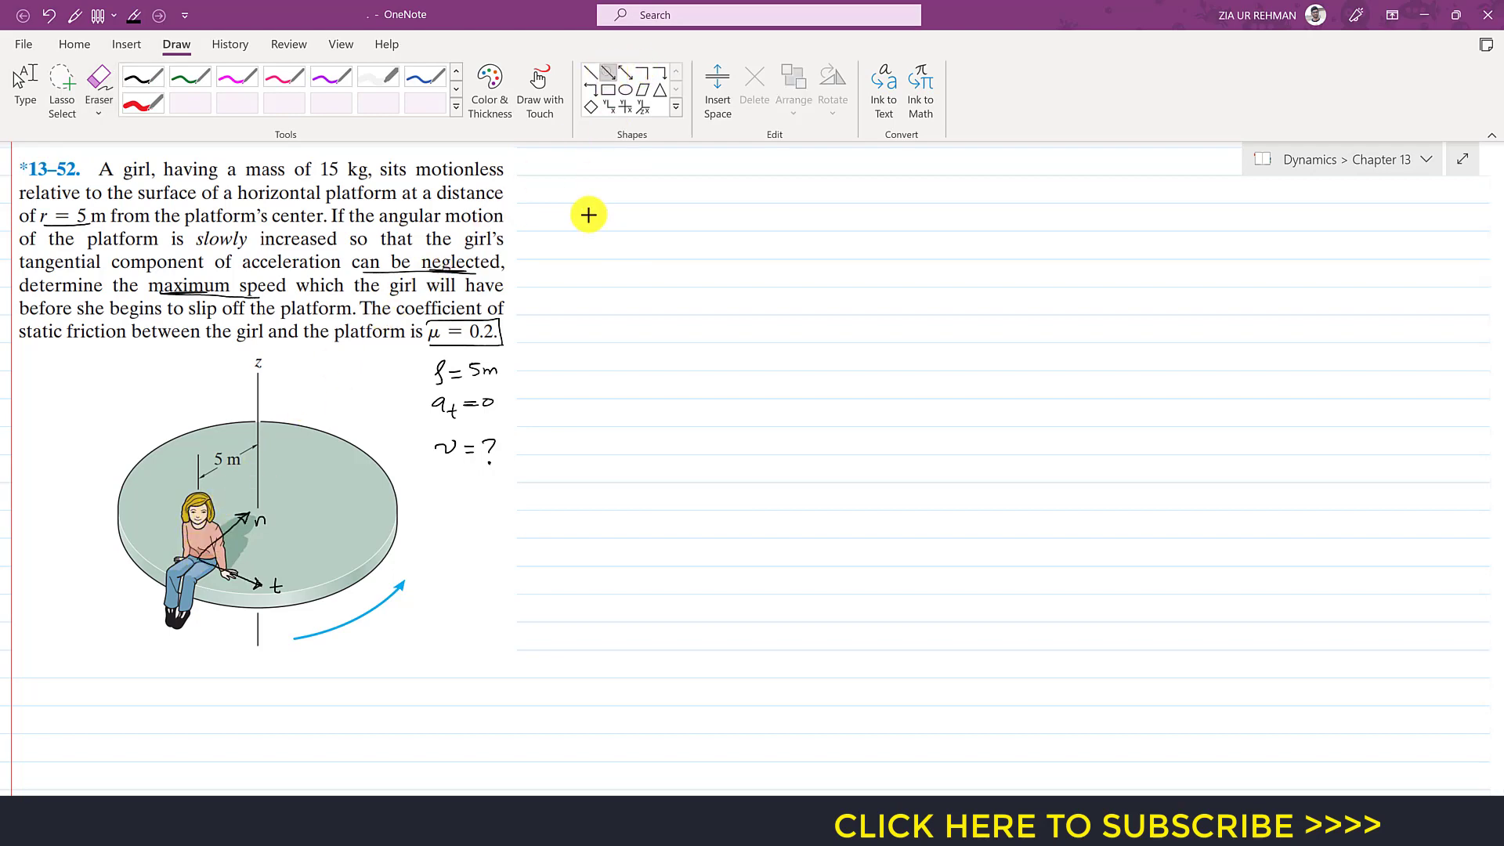
{"action": "left_click_drag", "start_coordinate": [198, 558], "coordinate": [184, 445]}
{"action": "left_click", "coordinate": [178, 447]}
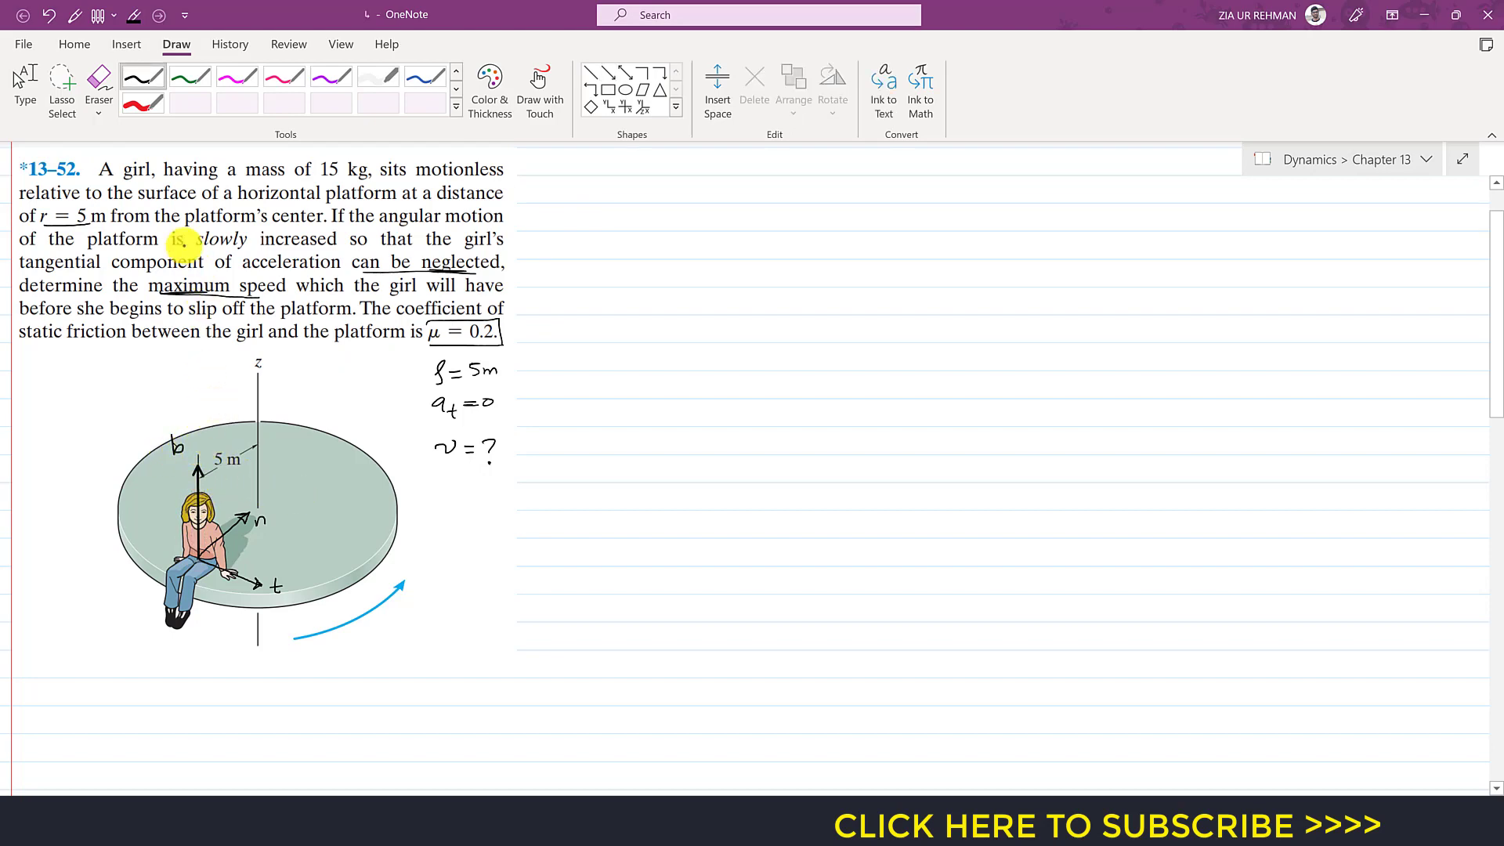
In red ink, draw the curved friction arrow on the girl and label it Fs.
{"action": "left_click", "coordinate": [143, 102]}
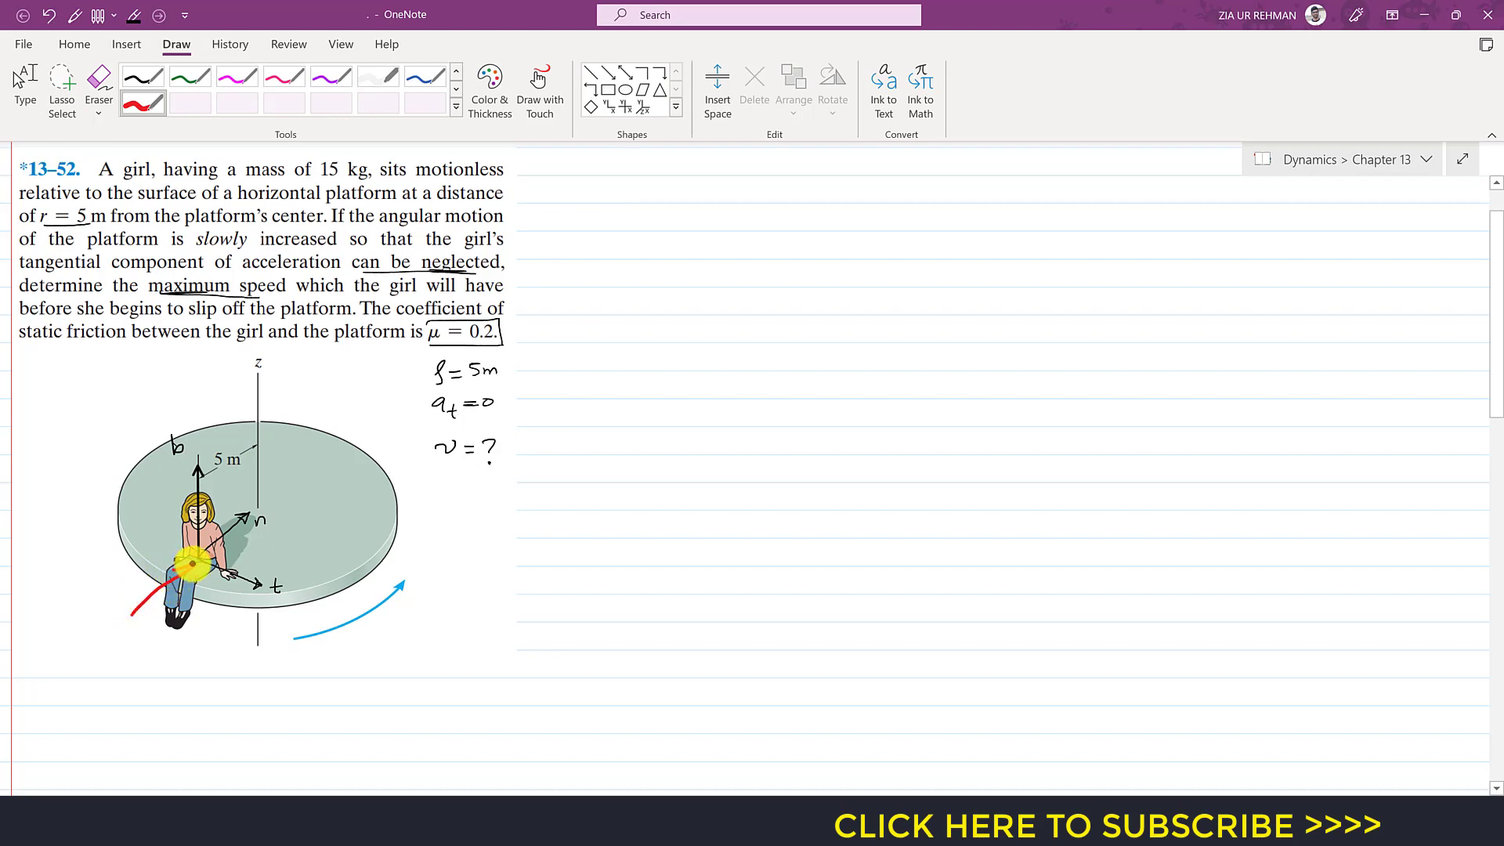
{"action": "left_click_drag", "start_coordinate": [179, 571], "coordinate": [188, 578]}
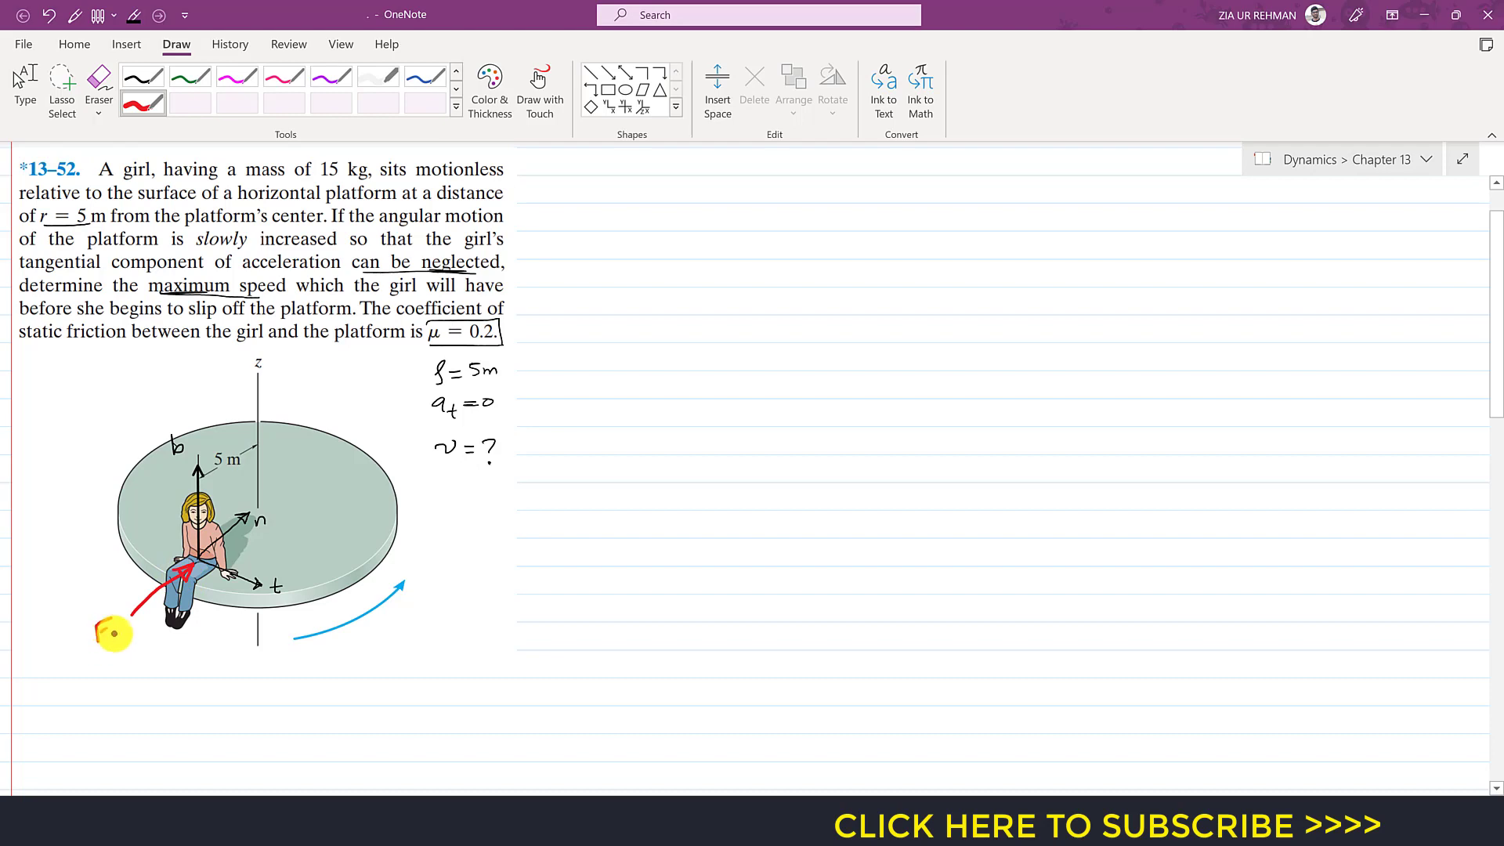
{"action": "left_click_drag", "start_coordinate": [109, 637], "coordinate": [115, 643]}
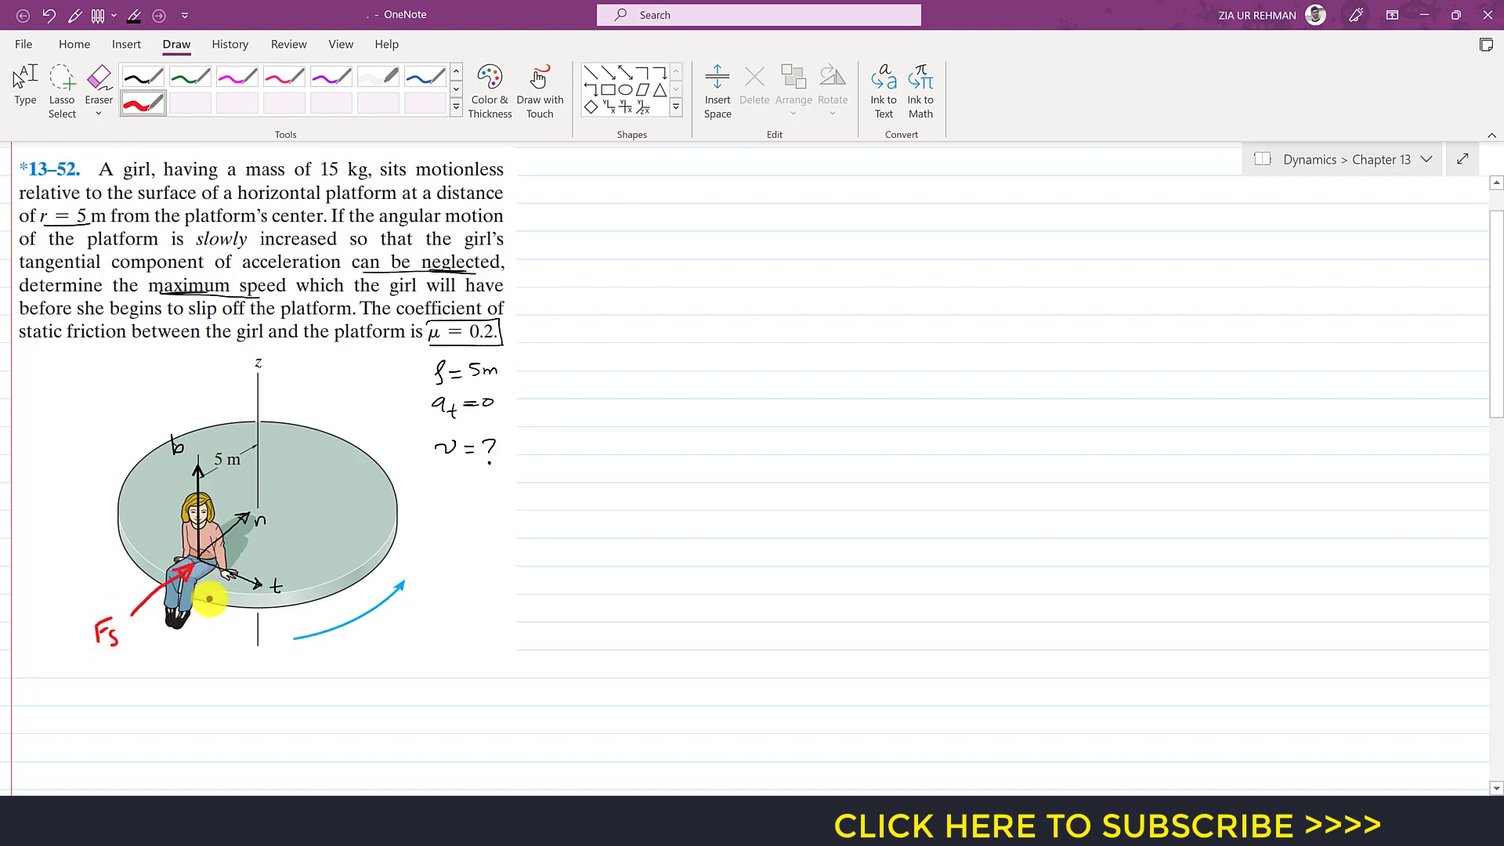
Draw and label the normal force N and downward weight W arrows, then return to black ink.
{"action": "left_click_drag", "start_coordinate": [200, 569], "coordinate": [201, 643]}
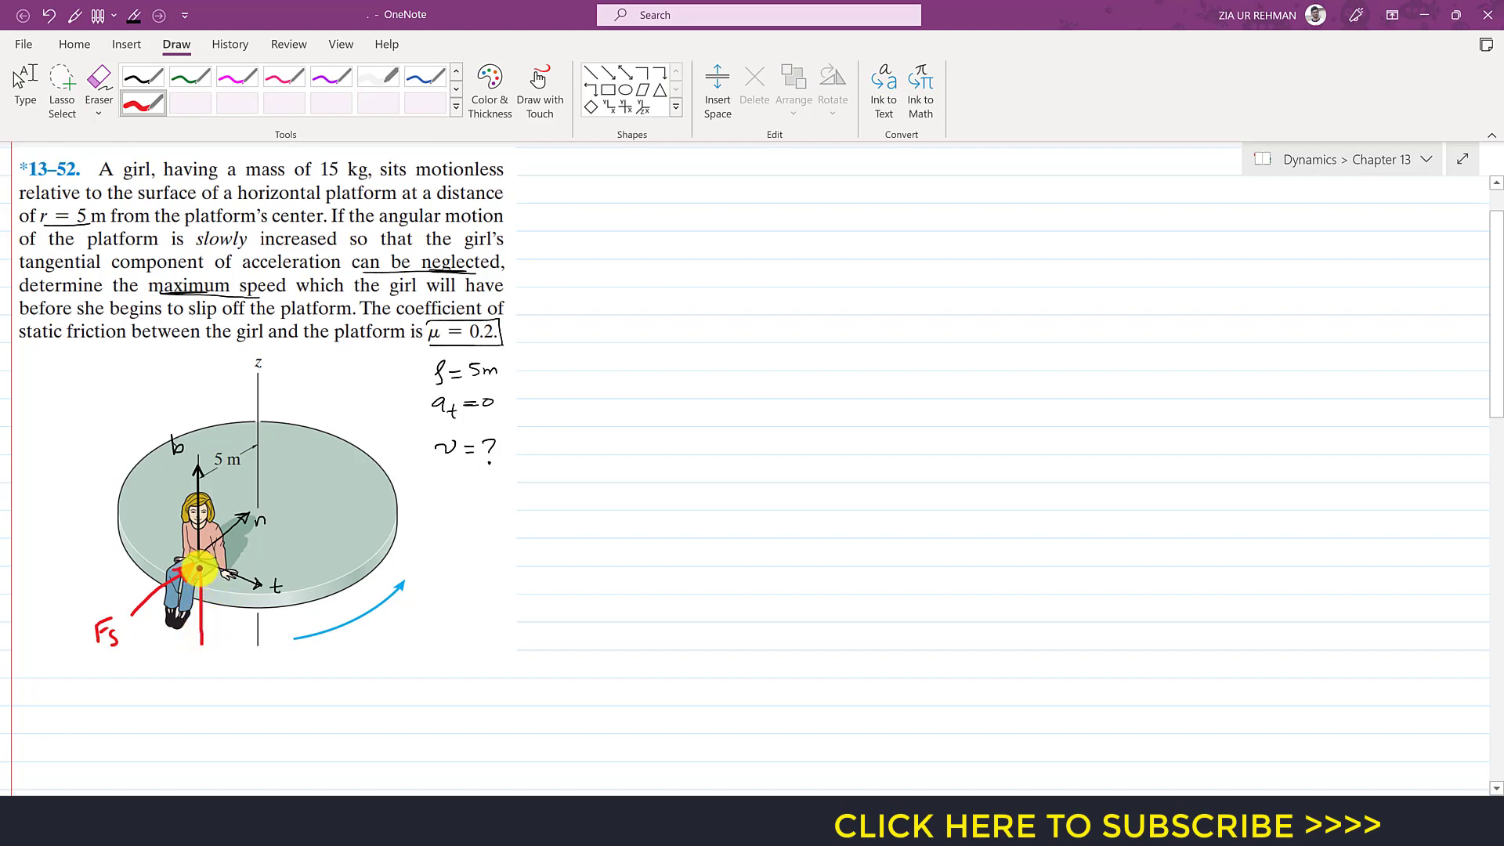
{"action": "left_click_drag", "start_coordinate": [192, 581], "coordinate": [206, 581]}
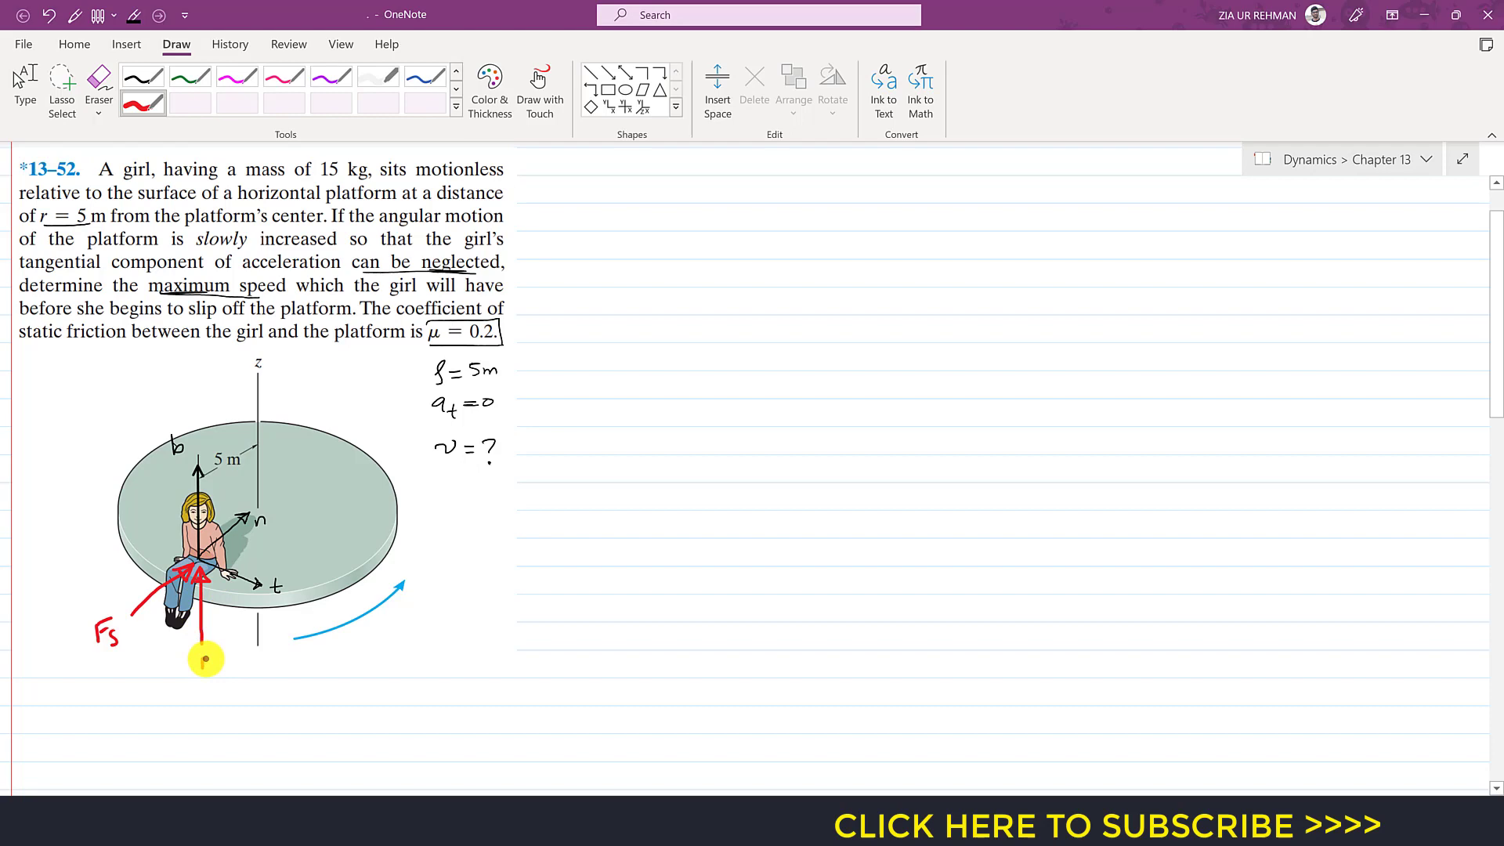
{"action": "left_click_drag", "start_coordinate": [205, 661], "coordinate": [215, 653]}
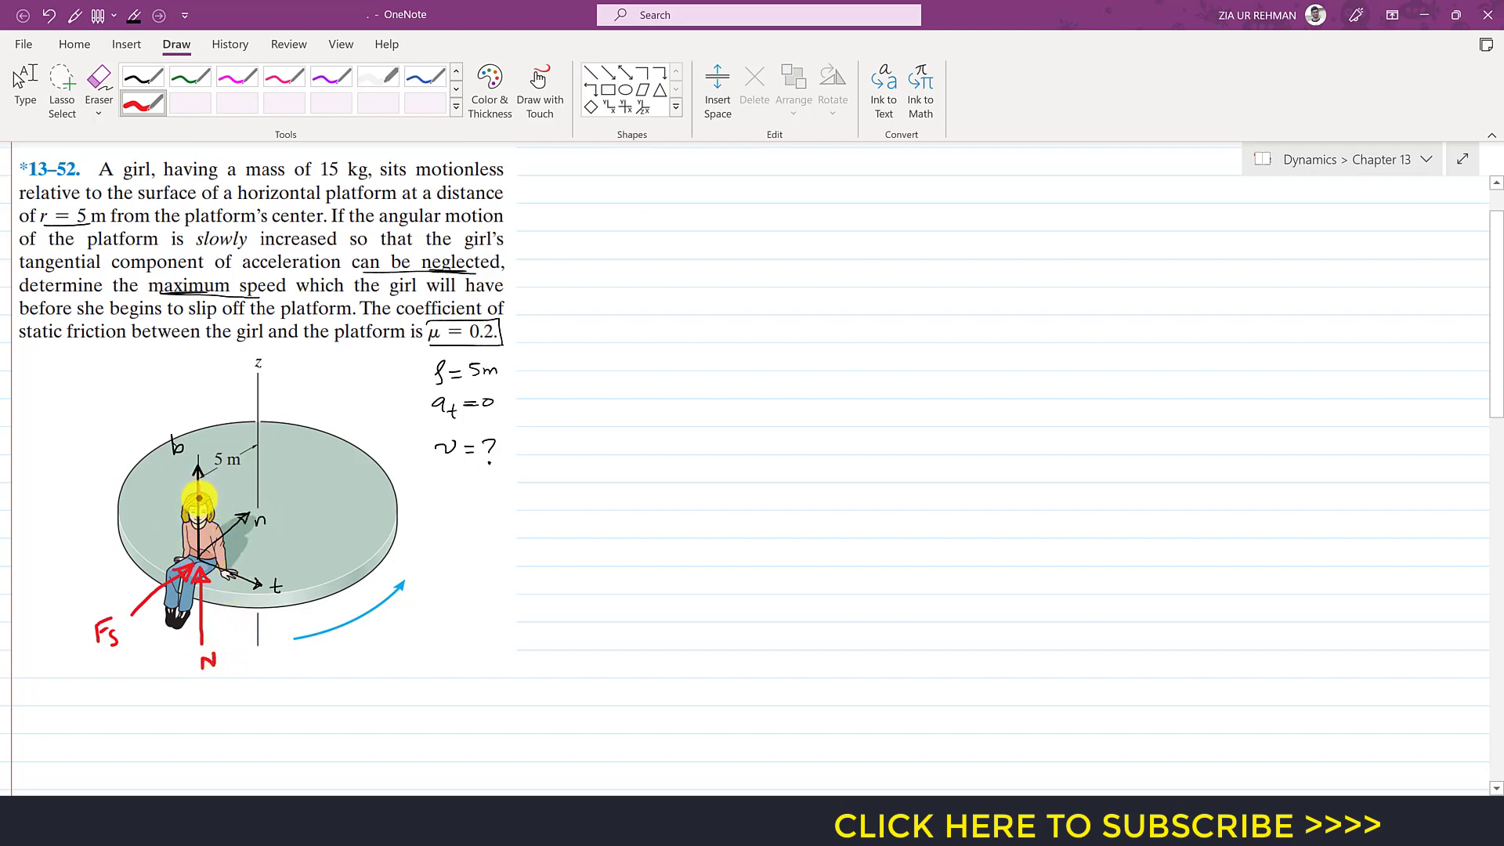
{"action": "left_click_drag", "start_coordinate": [199, 497], "coordinate": [209, 540]}
{"action": "left_click_drag", "start_coordinate": [150, 491], "coordinate": [171, 492]}
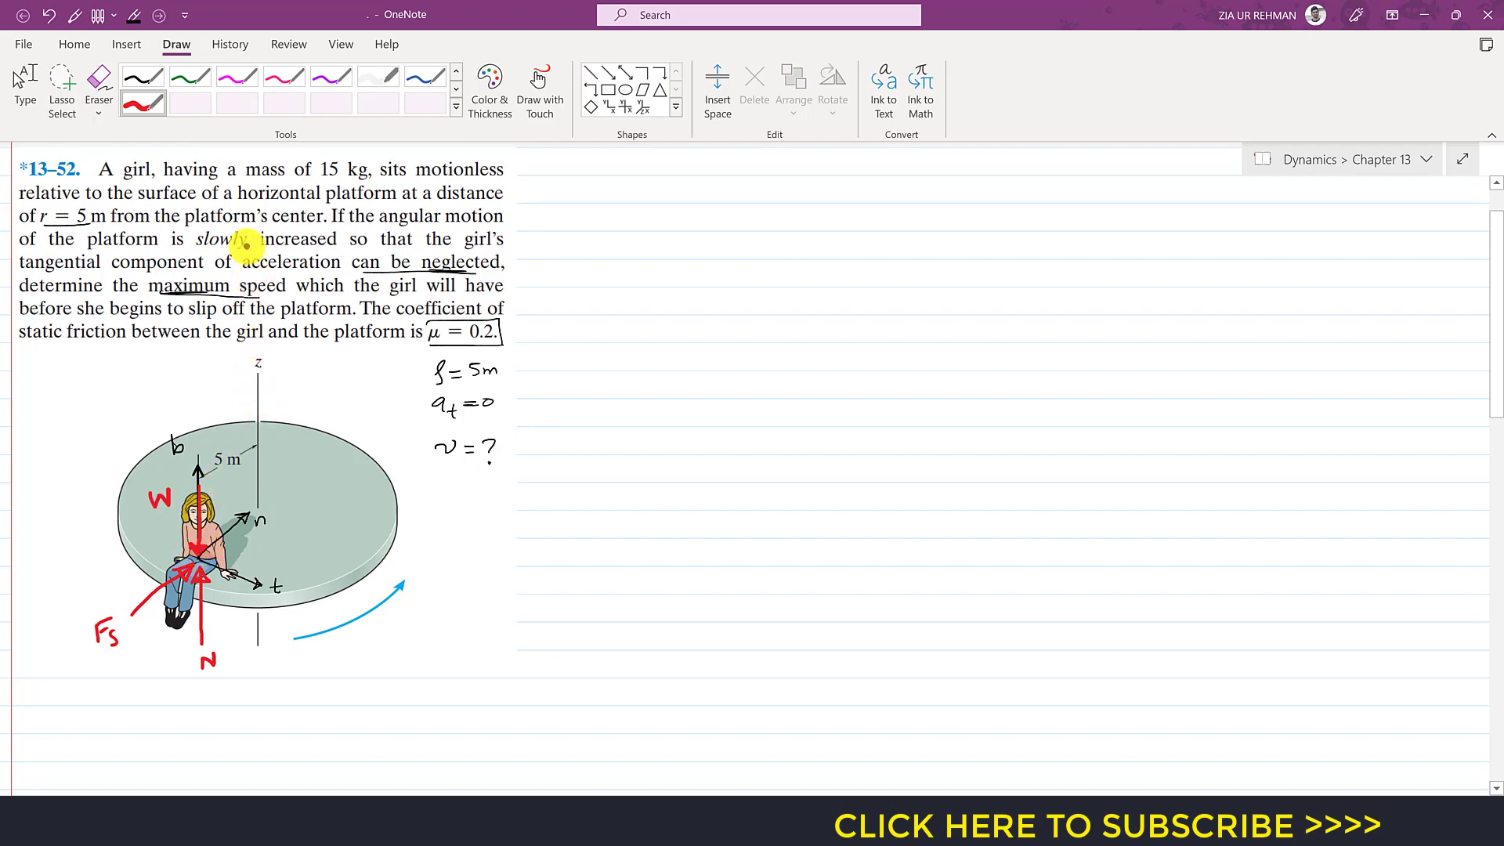
{"action": "left_click", "coordinate": [144, 78]}
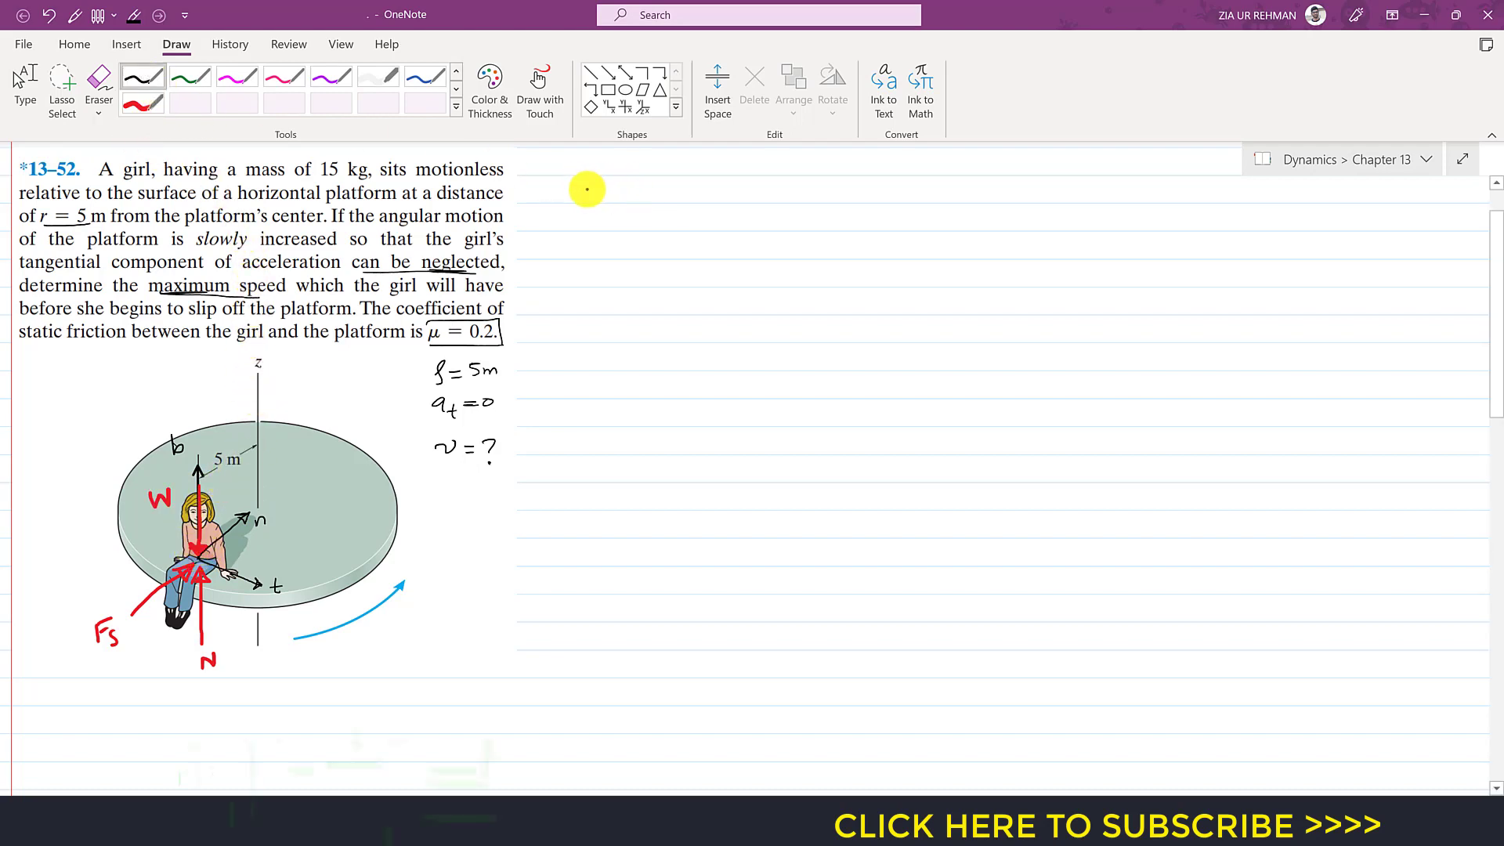
Handwrite ΣFb = 0 and +N − W = 0 to the right of the problem.
{"action": "mouse_move", "coordinate": [579, 184]}
{"action": "left_mouse_down"}
{"action": "mouse_move", "coordinate": [630, 205]}
{"action": "mouse_move", "coordinate": [647, 190]}
{"action": "left_mouse_up"}
{"action": "left_click_drag", "start_coordinate": [636, 196], "coordinate": [649, 196]}
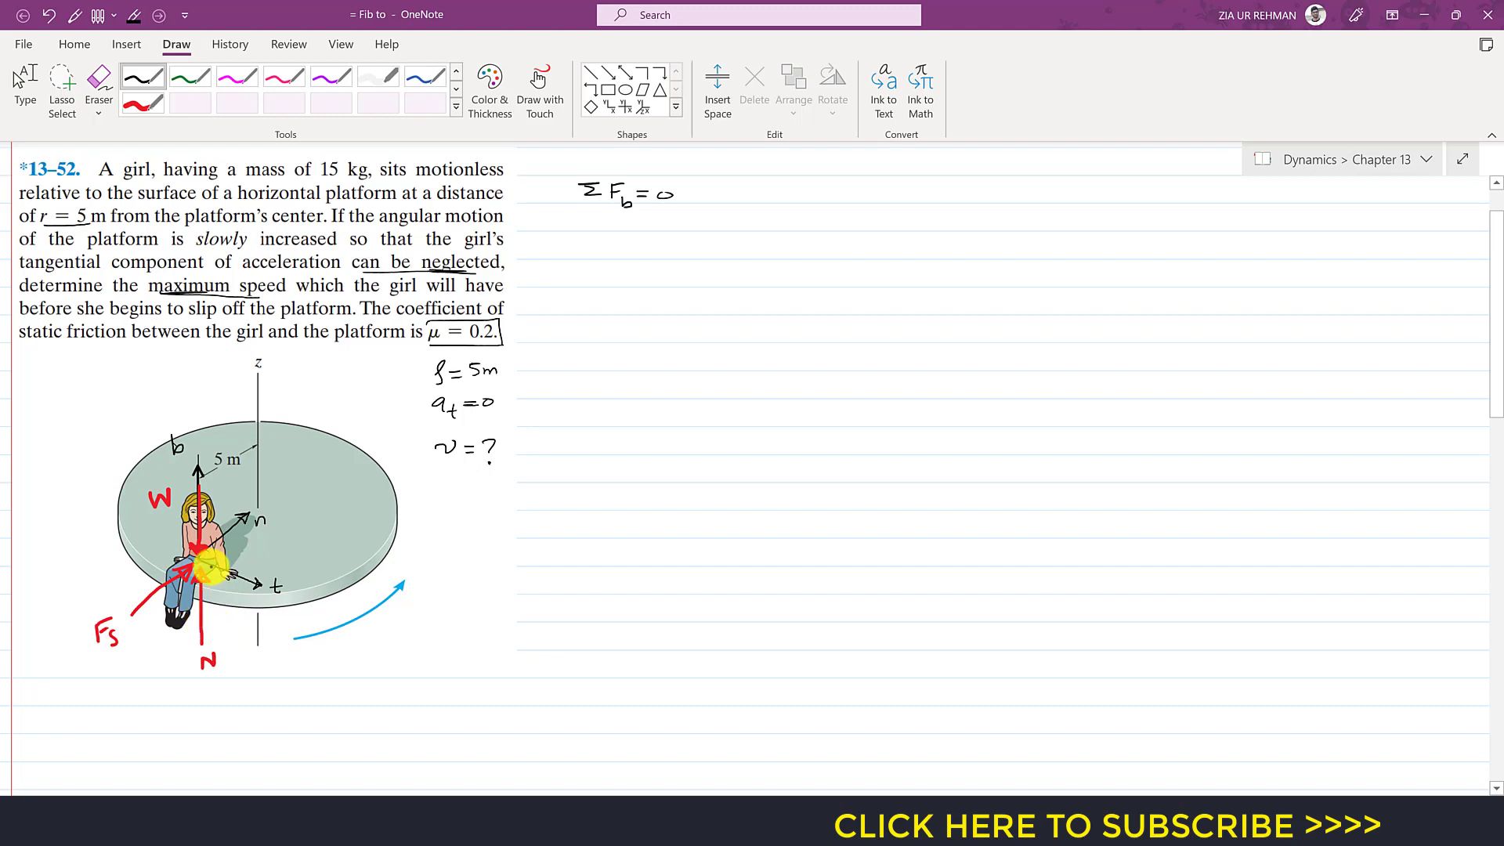
{"action": "mouse_move", "coordinate": [736, 192]}
{"action": "left_mouse_down"}
{"action": "mouse_move", "coordinate": [754, 191]}
{"action": "mouse_move", "coordinate": [742, 200]}
{"action": "left_mouse_up"}
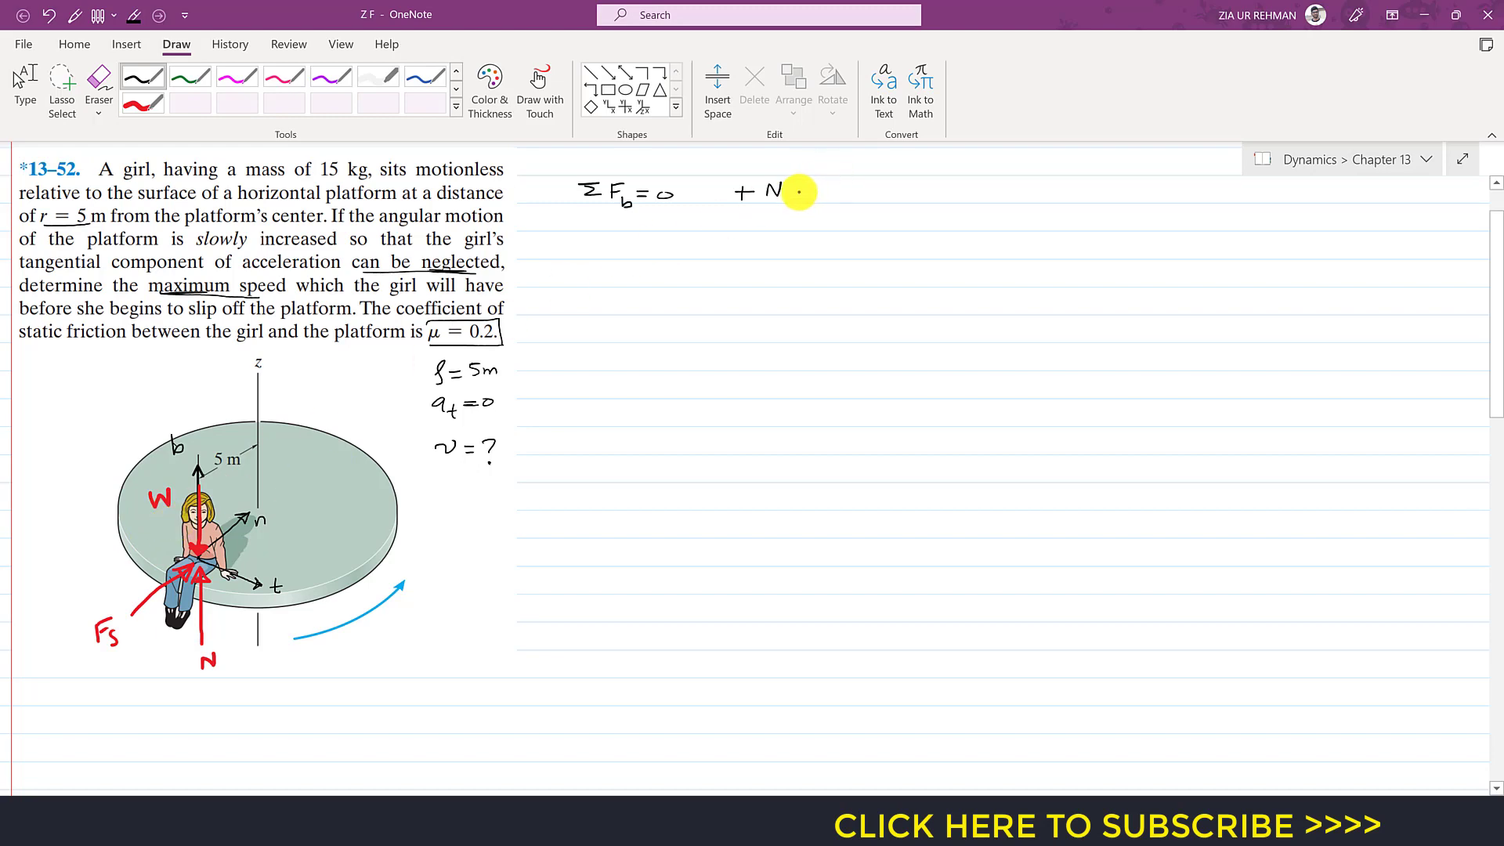
{"action": "left_click_drag", "start_coordinate": [799, 191], "coordinate": [880, 186]}
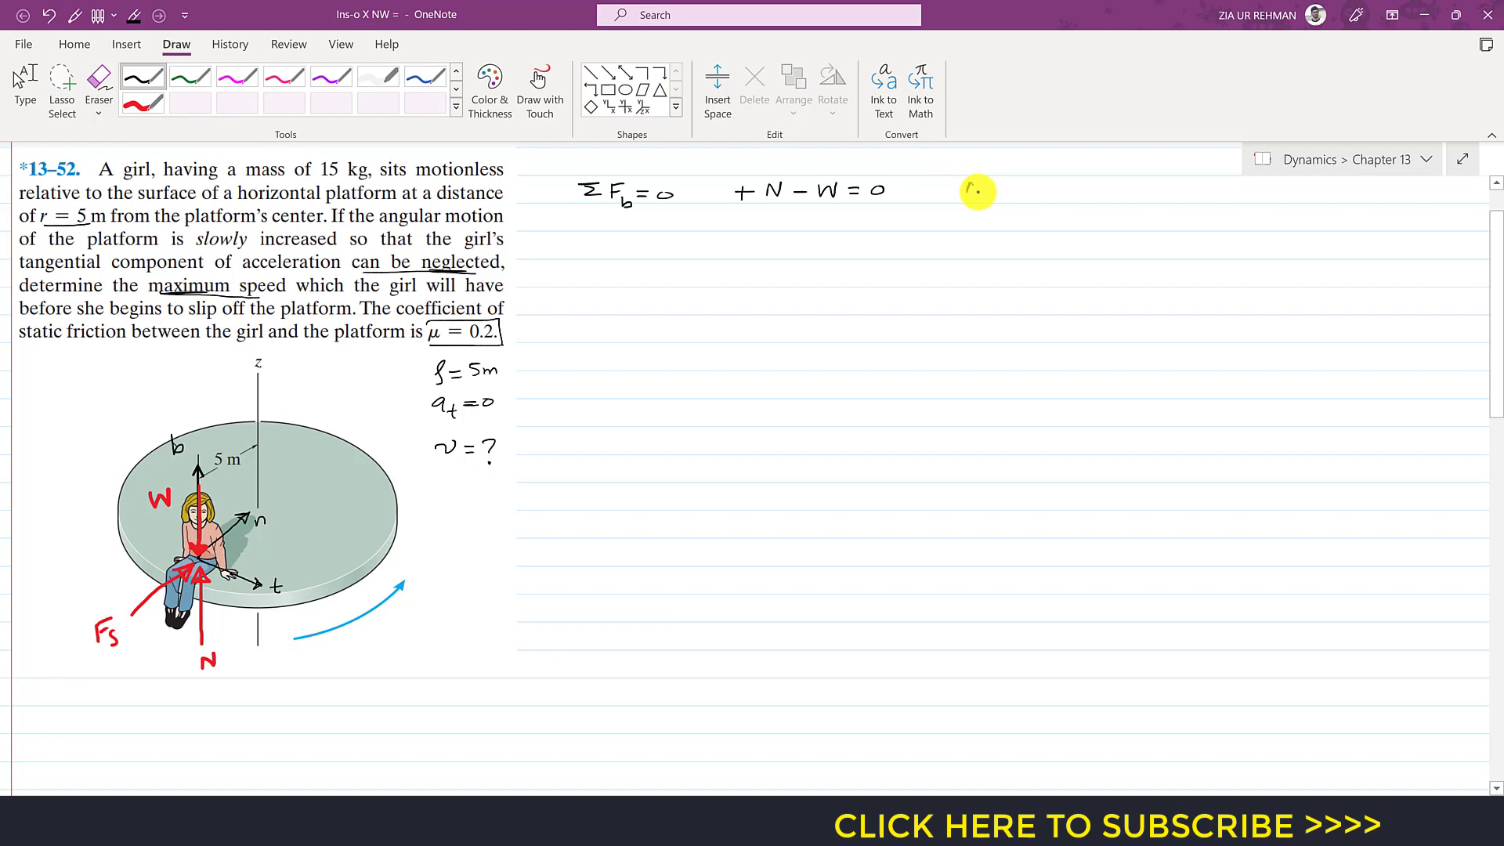
{"action": "left_click_drag", "start_coordinate": [977, 191], "coordinate": [982, 181]}
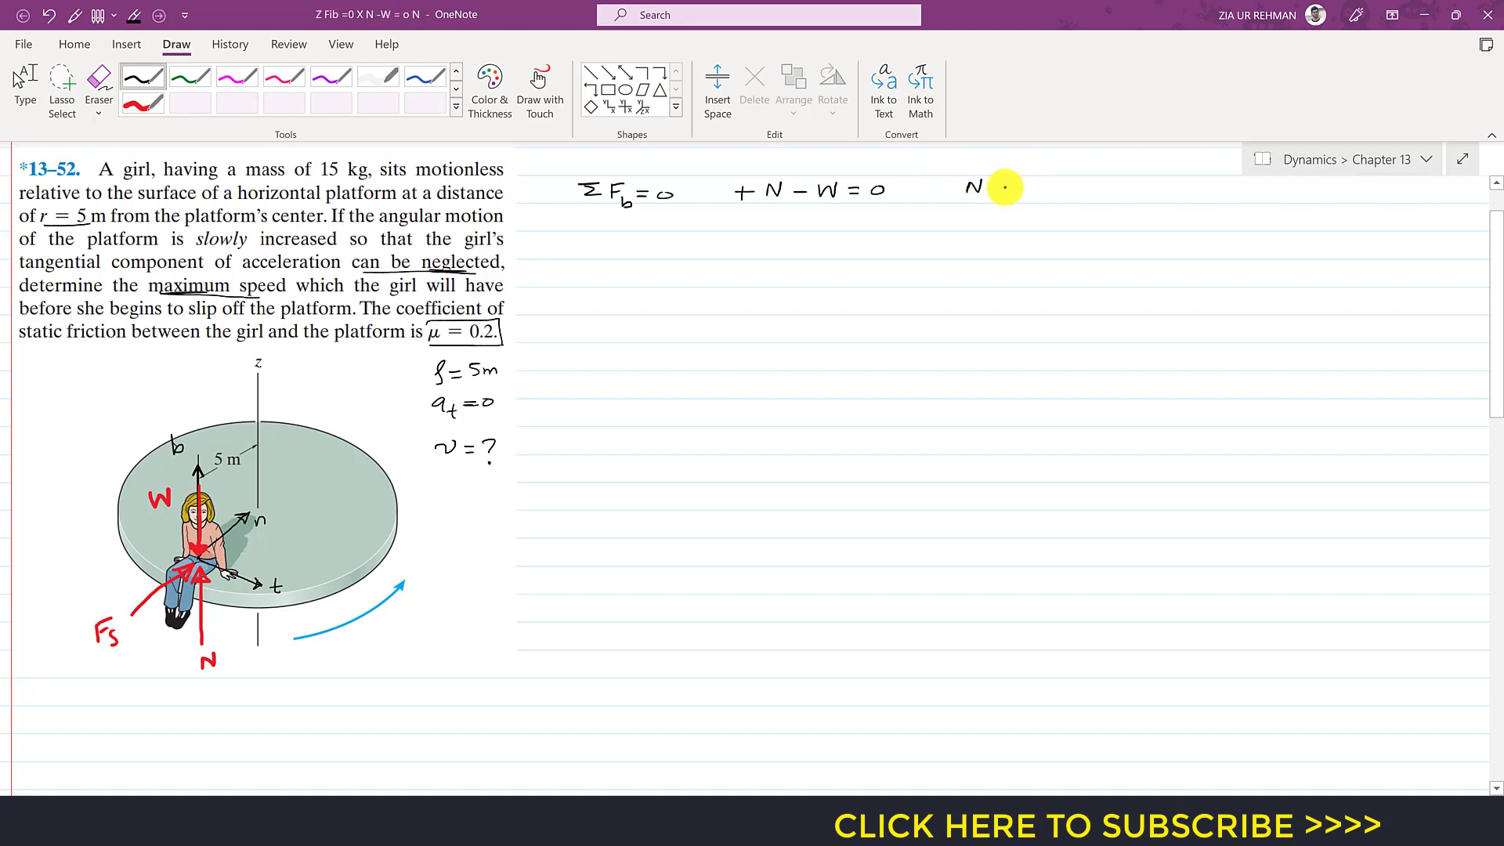
Continue the line with N = W = (15x9.81) N.
{"action": "left_click_drag", "start_coordinate": [985, 194], "coordinate": [1070, 192]}
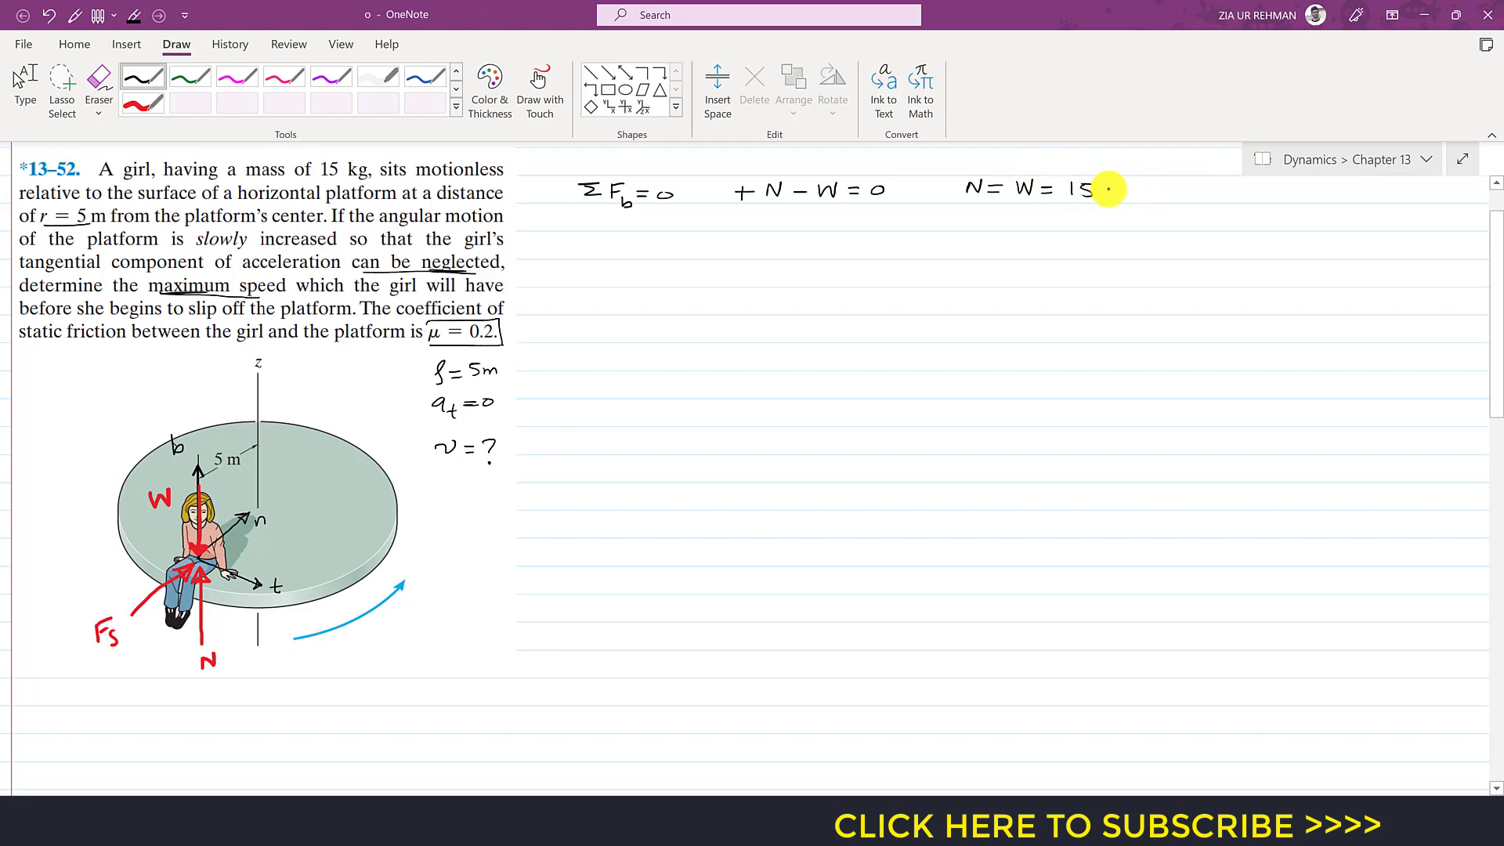
{"action": "left_click_drag", "start_coordinate": [1103, 184], "coordinate": [1115, 196]}
{"action": "mouse_move", "coordinate": [1114, 183]}
{"action": "left_mouse_down"}
{"action": "mouse_move", "coordinate": [1103, 196]}
{"action": "mouse_move", "coordinate": [1183, 205]}
{"action": "left_mouse_up"}
{"action": "left_click_drag", "start_coordinate": [1067, 177], "coordinate": [1065, 205]}
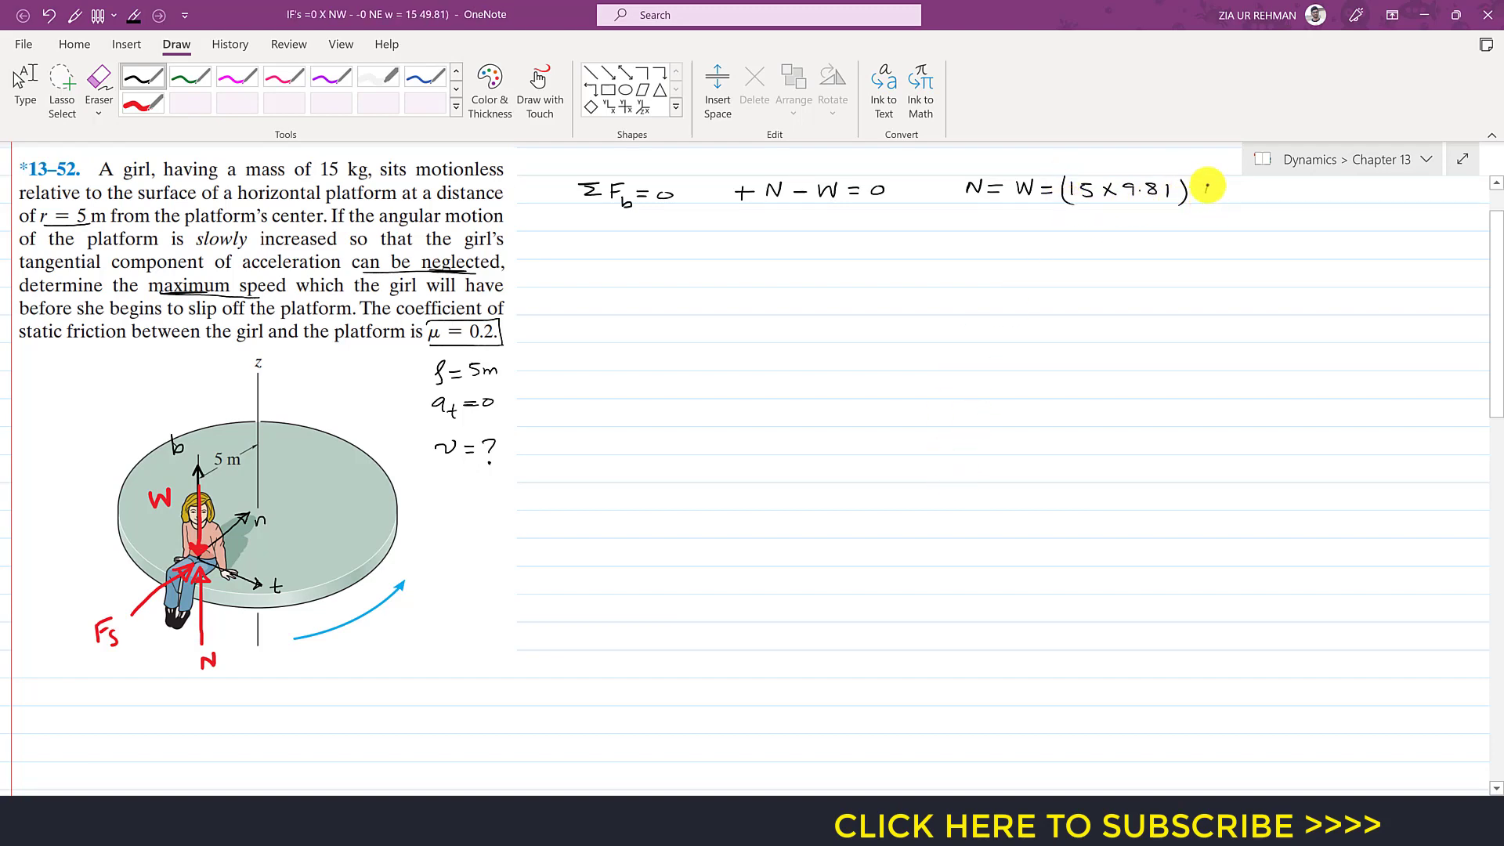
{"action": "left_click_drag", "start_coordinate": [1205, 197], "coordinate": [1219, 185]}
{"action": "left_click", "coordinate": [1228, 197]}
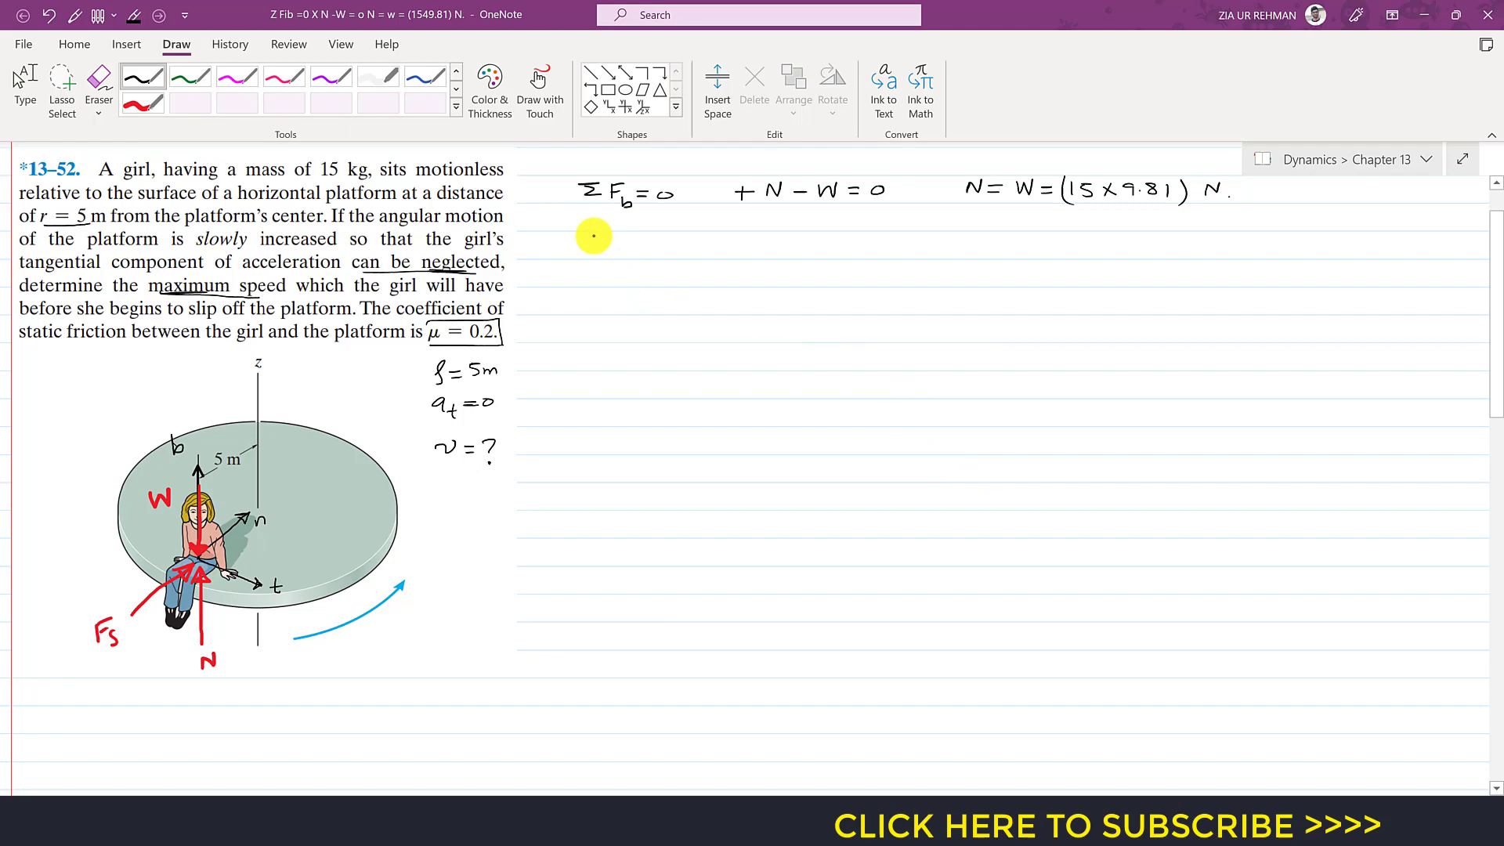
Write ΣFn = man and label the friction force Fs = 0.2N on the diagram.
{"action": "left_click_drag", "start_coordinate": [588, 236], "coordinate": [600, 248]}
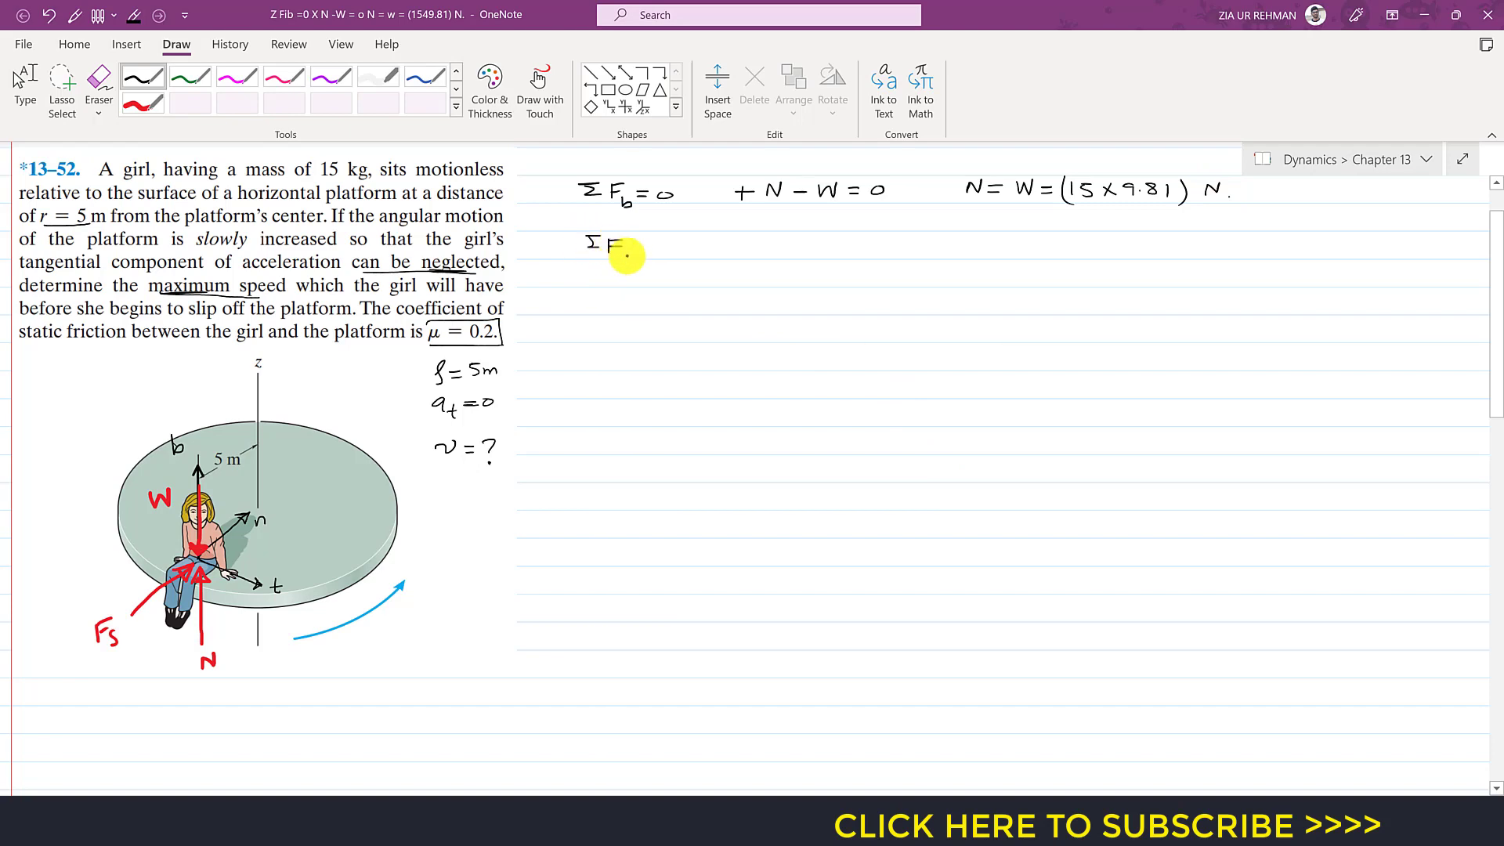
{"action": "left_click_drag", "start_coordinate": [619, 263], "coordinate": [702, 251]}
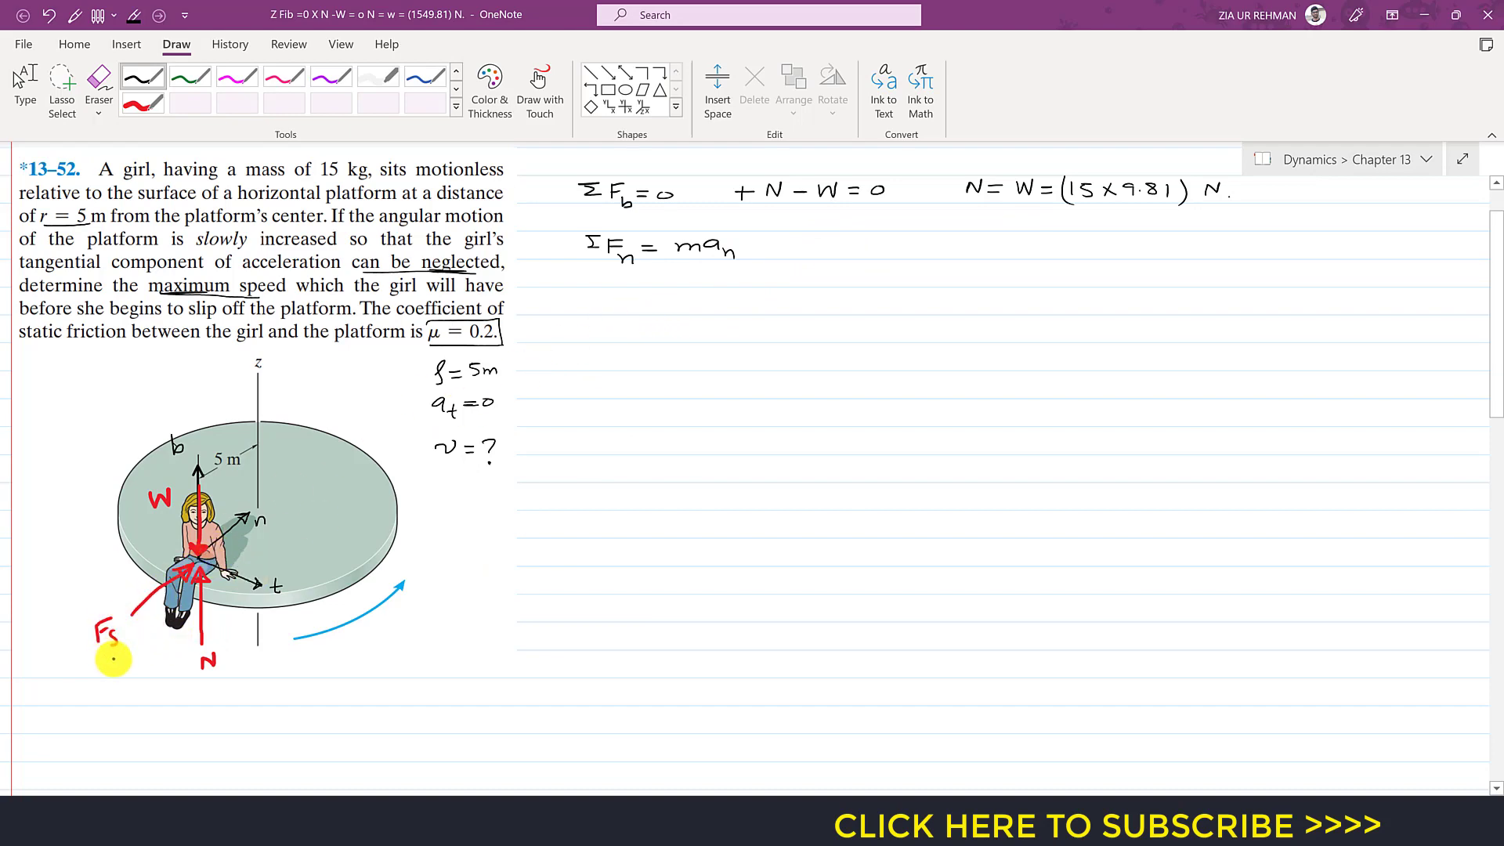
{"action": "left_click_drag", "start_coordinate": [123, 655], "coordinate": [133, 653]}
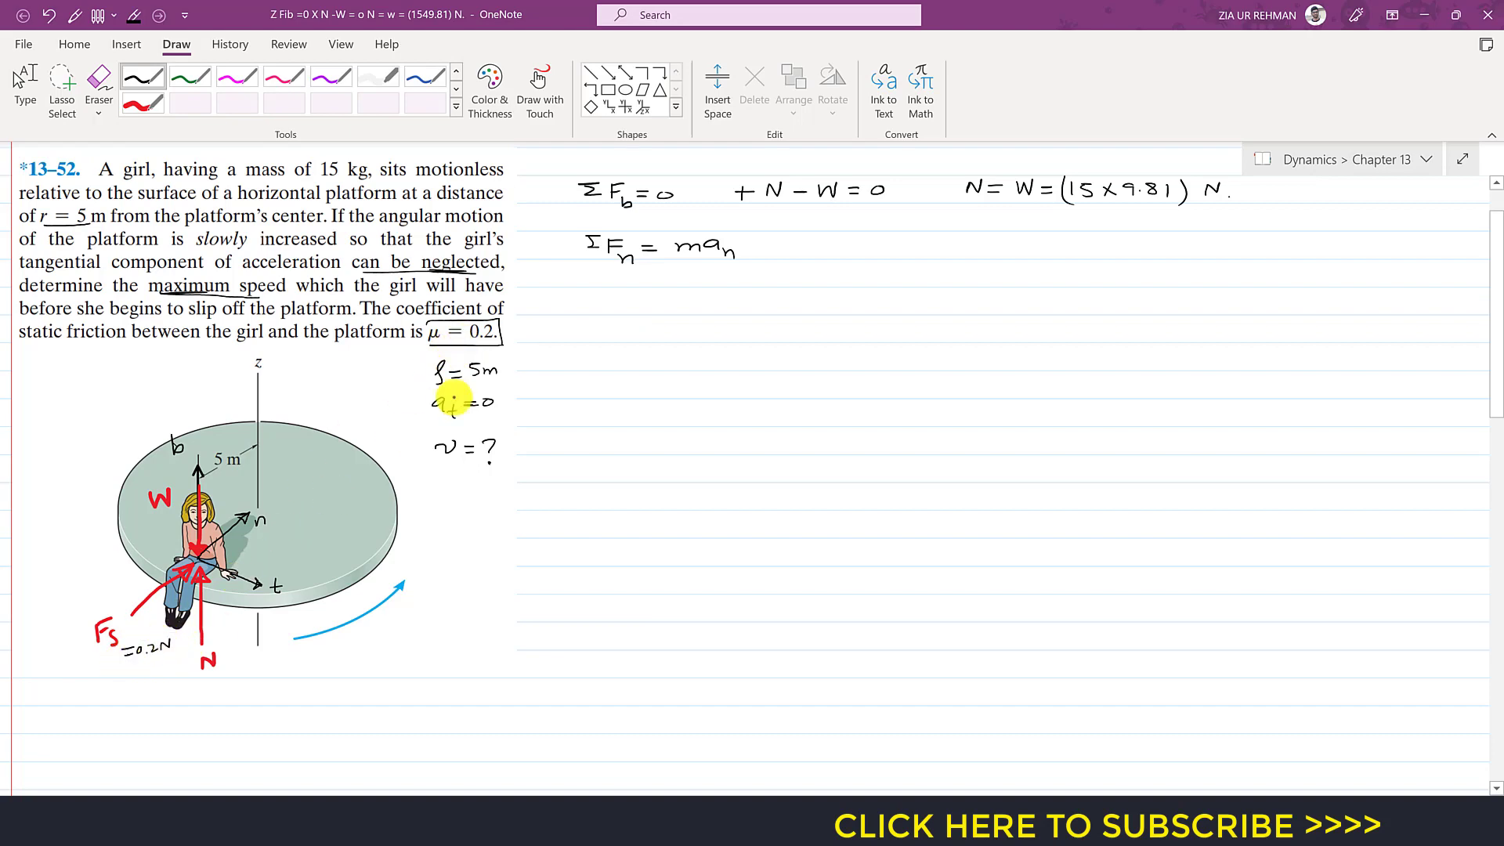
Write +0.2N = 15 v²/ρ, note r = ρ = 5 m, and erase ρ to substitute 5.
{"action": "mouse_move", "coordinate": [781, 277]}
{"action": "left_mouse_down"}
{"action": "mouse_move", "coordinate": [803, 276]}
{"action": "mouse_move", "coordinate": [791, 283]}
{"action": "left_mouse_up"}
{"action": "left_click_drag", "start_coordinate": [811, 276], "coordinate": [848, 279]}
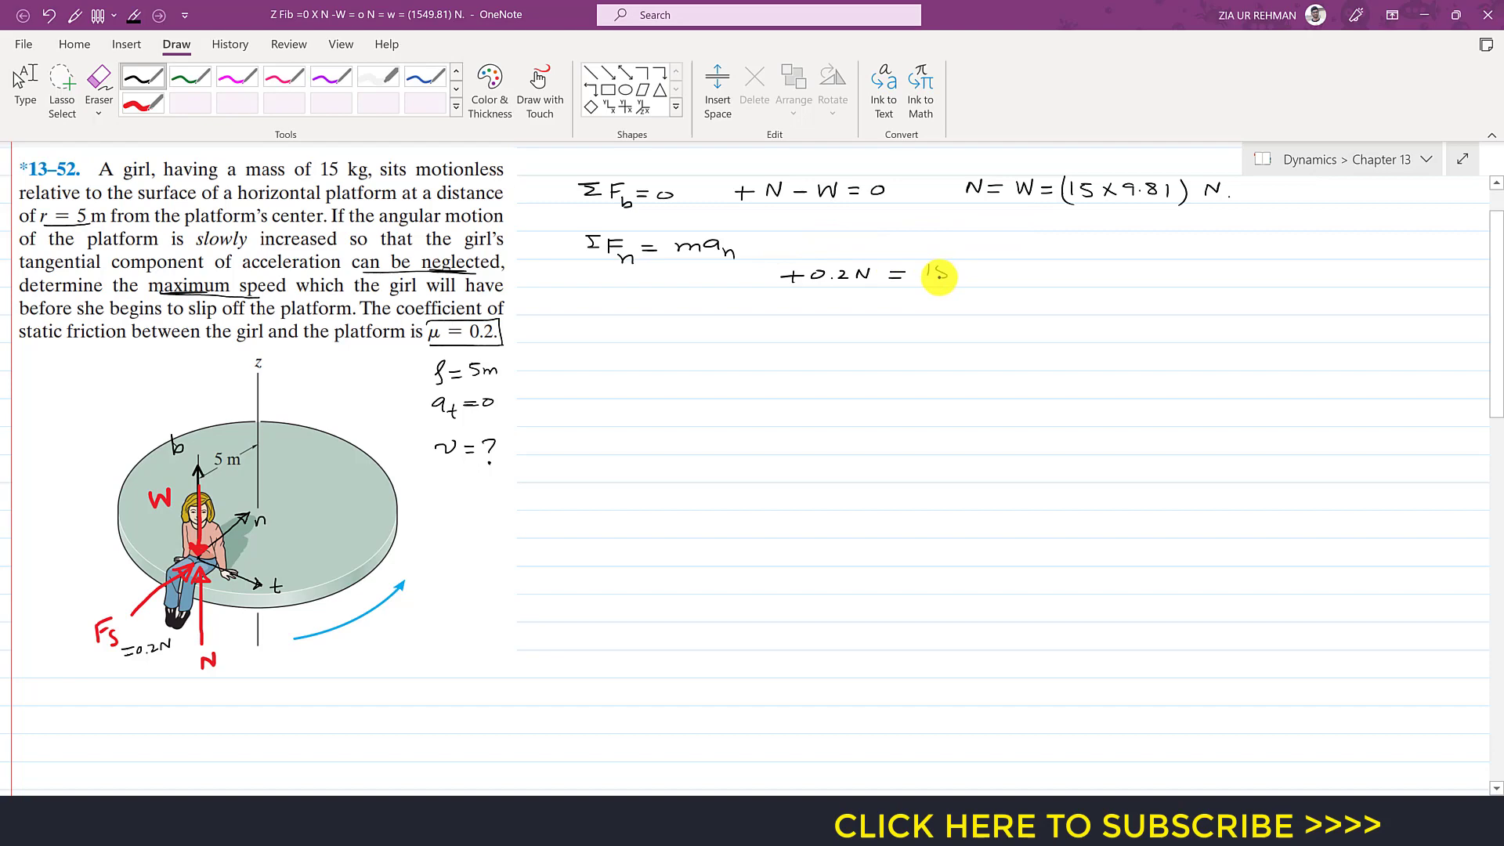
{"action": "left_click_drag", "start_coordinate": [938, 276], "coordinate": [985, 265]}
{"action": "left_click_drag", "start_coordinate": [988, 252], "coordinate": [972, 302]}
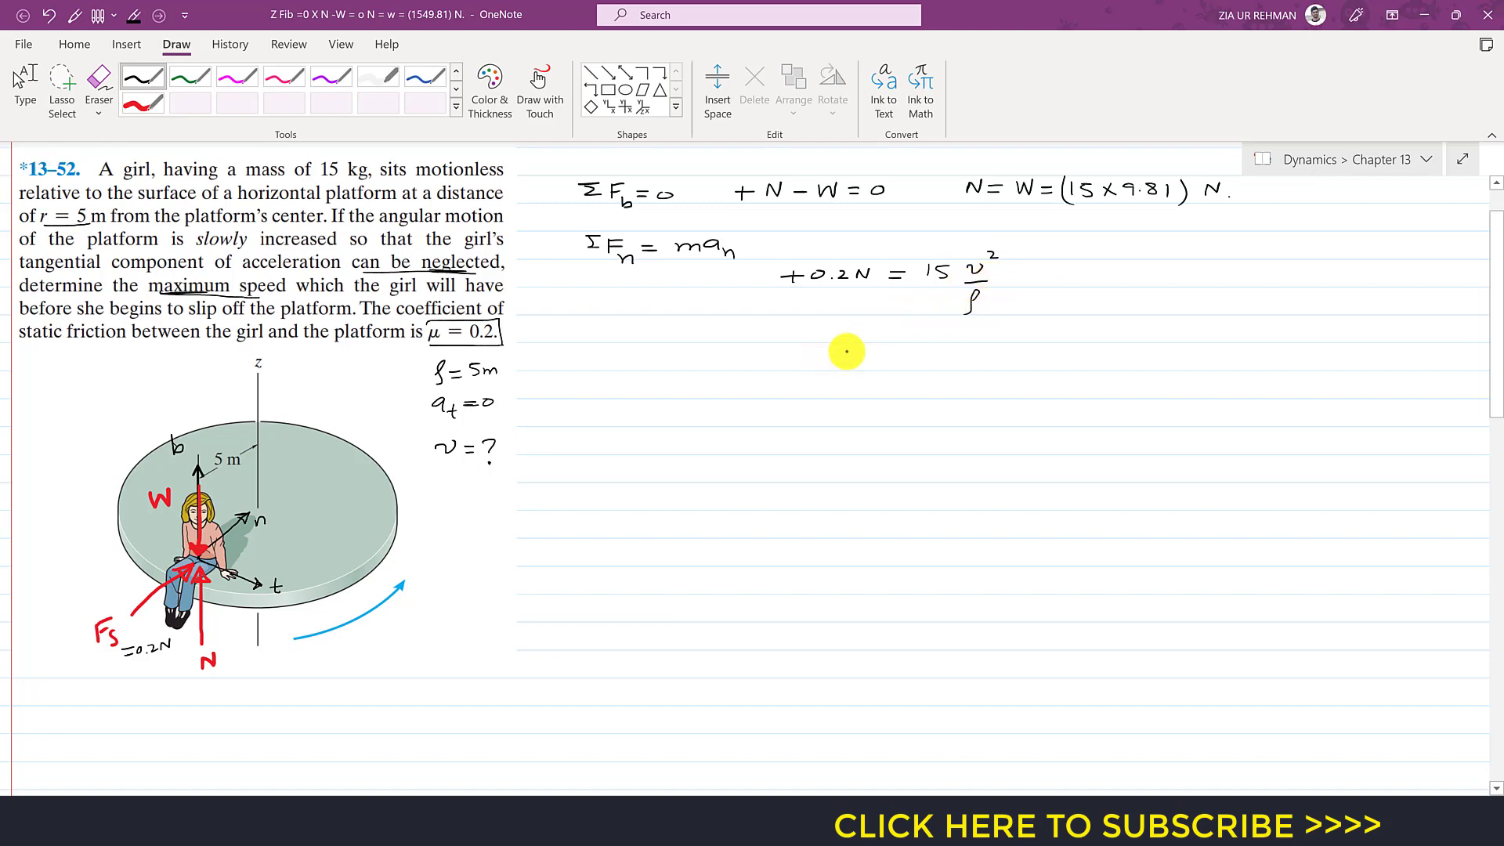
{"action": "left_click_drag", "start_coordinate": [428, 371], "coordinate": [399, 371]}
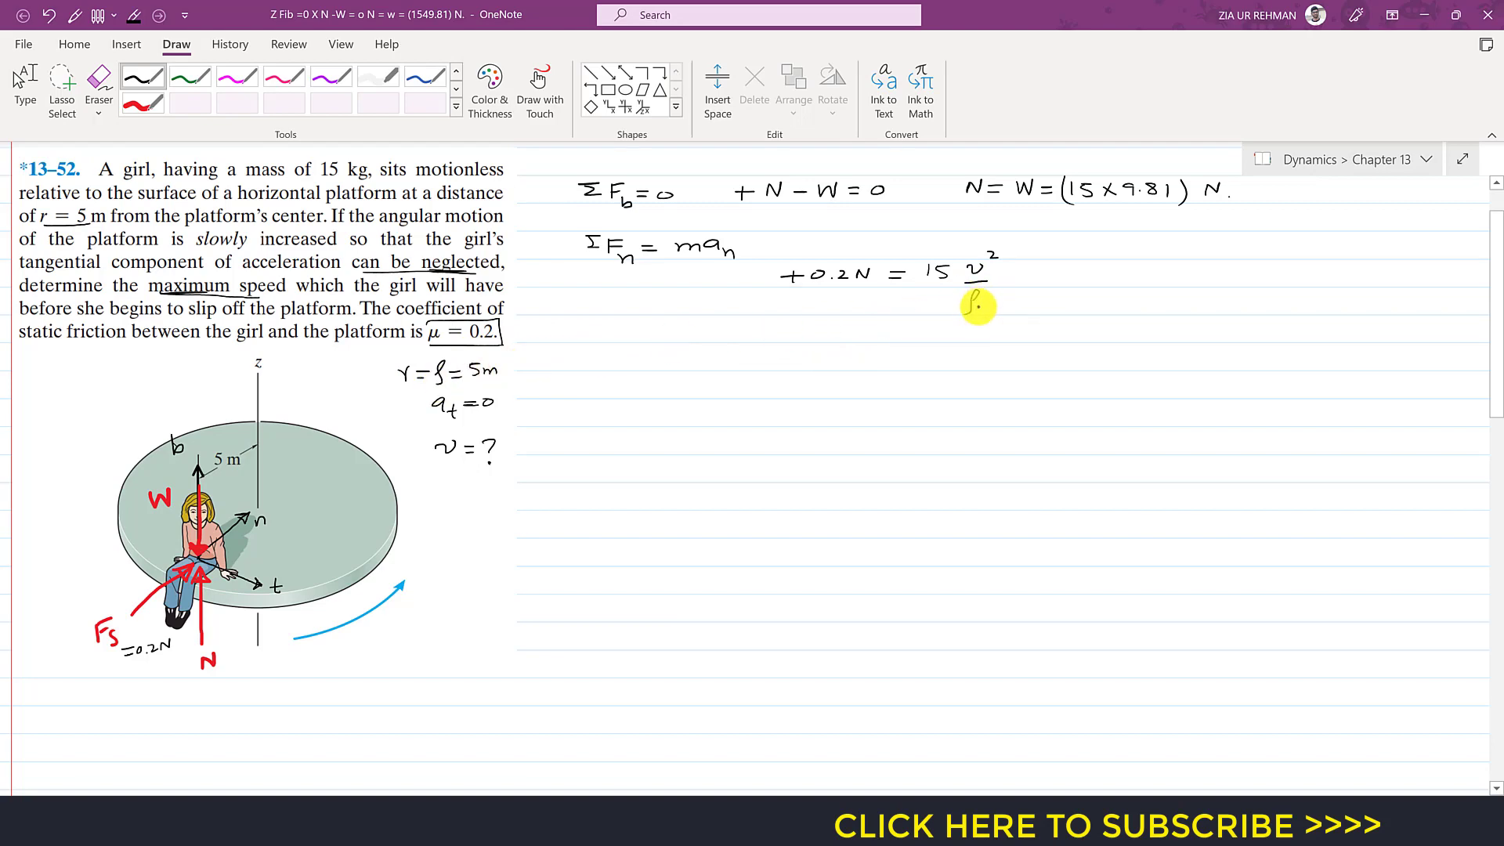
{"action": "left_click_drag", "start_coordinate": [974, 307], "coordinate": [971, 306]}
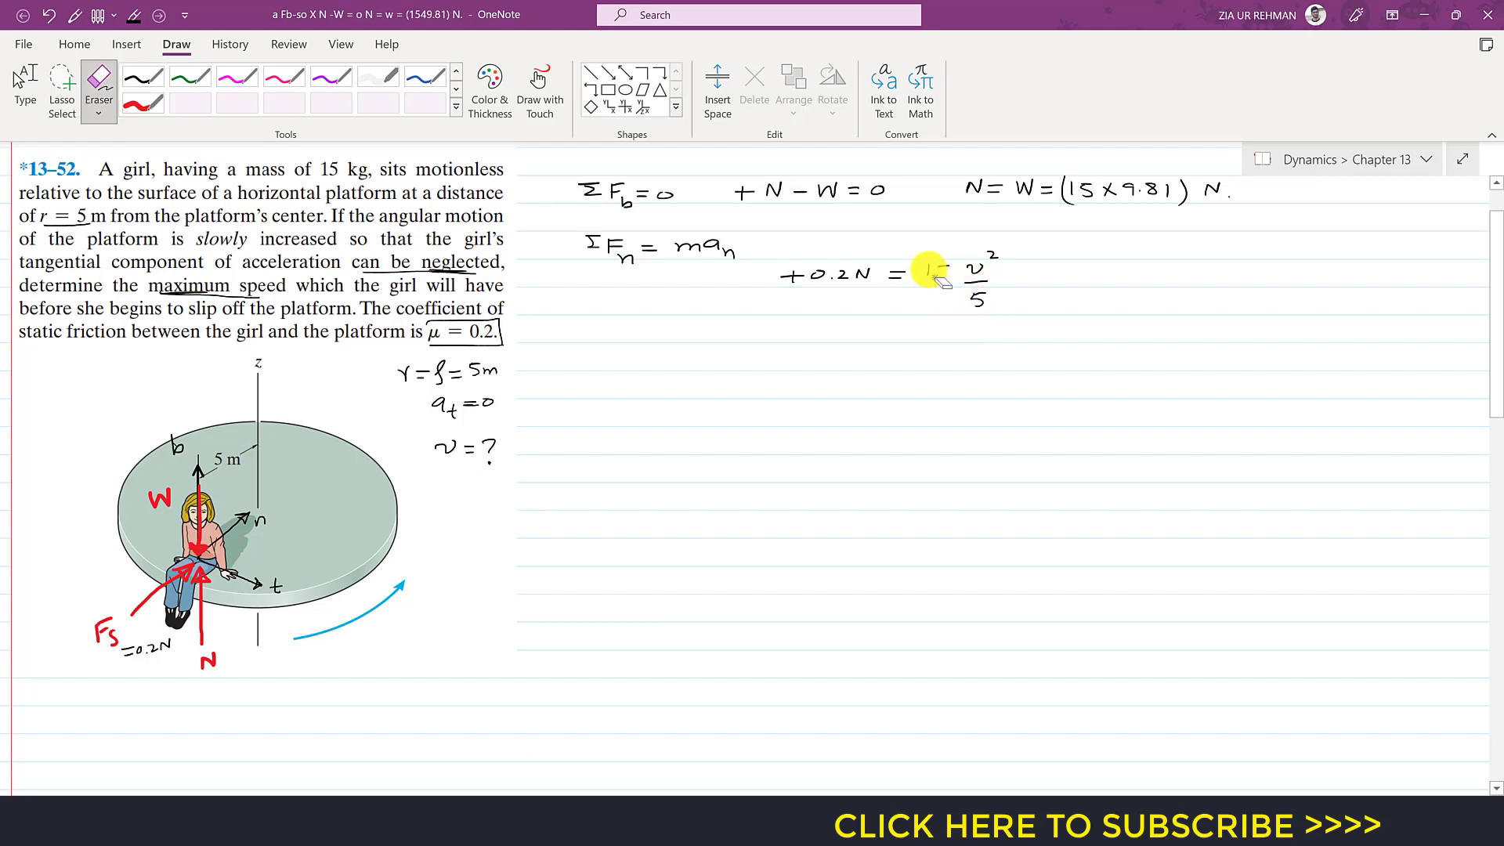
Simplify to +0.2N = 3v², write v = √(0.2(15x9.81)/3), and start an equals line below.
{"action": "mouse_move", "coordinate": [923, 272]}
{"action": "left_mouse_down"}
{"action": "mouse_move", "coordinate": [973, 302]}
{"action": "mouse_move", "coordinate": [975, 284]}
{"action": "mouse_move", "coordinate": [945, 279]}
{"action": "left_mouse_up"}
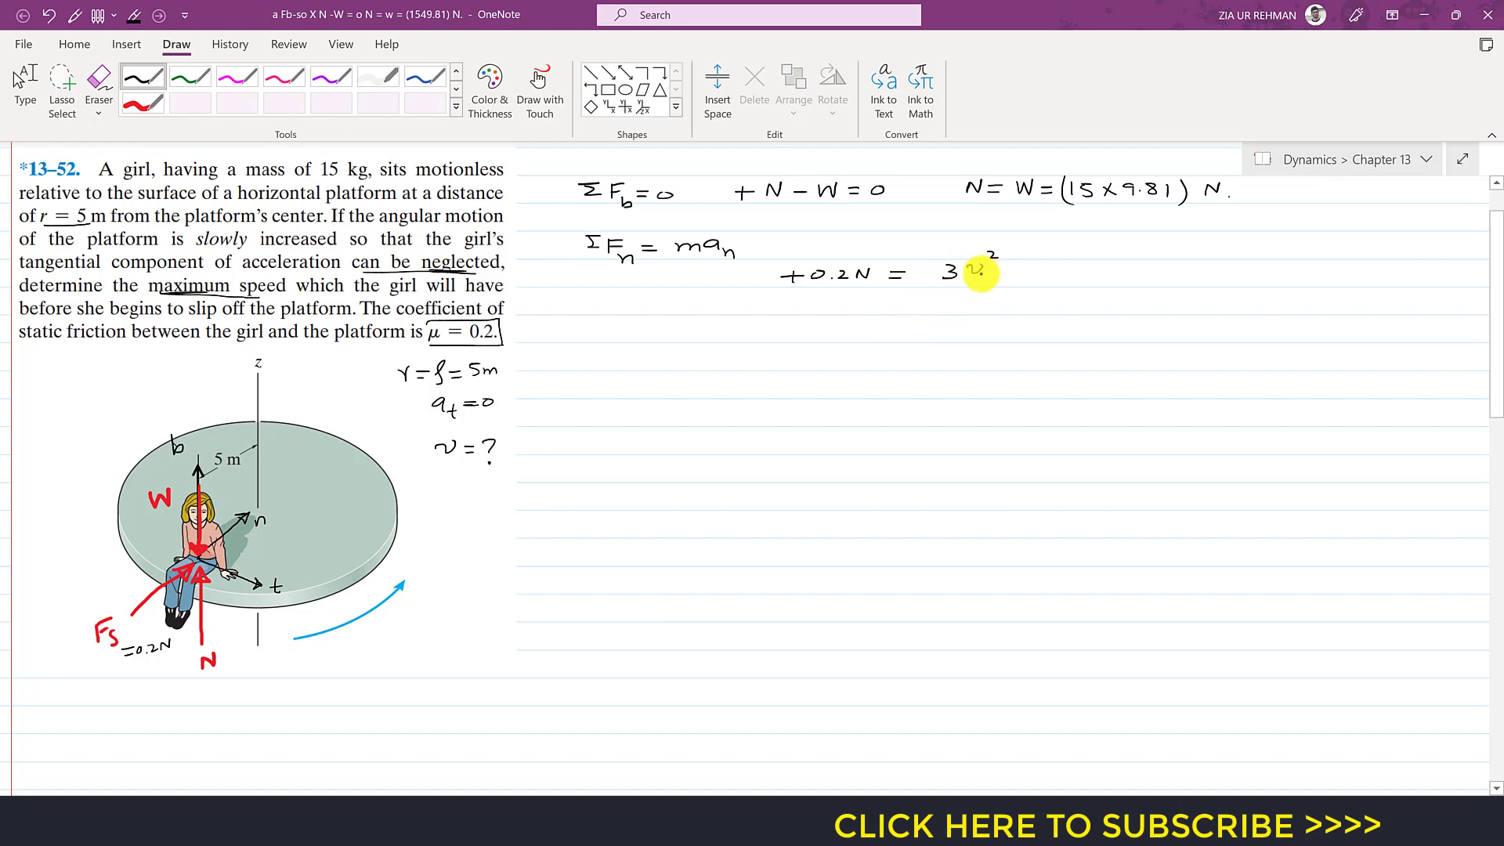
{"action": "mouse_move", "coordinate": [826, 328]}
{"action": "left_mouse_down"}
{"action": "mouse_move", "coordinate": [989, 321]}
{"action": "mouse_move", "coordinate": [982, 345]}
{"action": "mouse_move", "coordinate": [997, 316]}
{"action": "mouse_move", "coordinate": [972, 343]}
{"action": "mouse_move", "coordinate": [1068, 347]}
{"action": "left_mouse_up"}
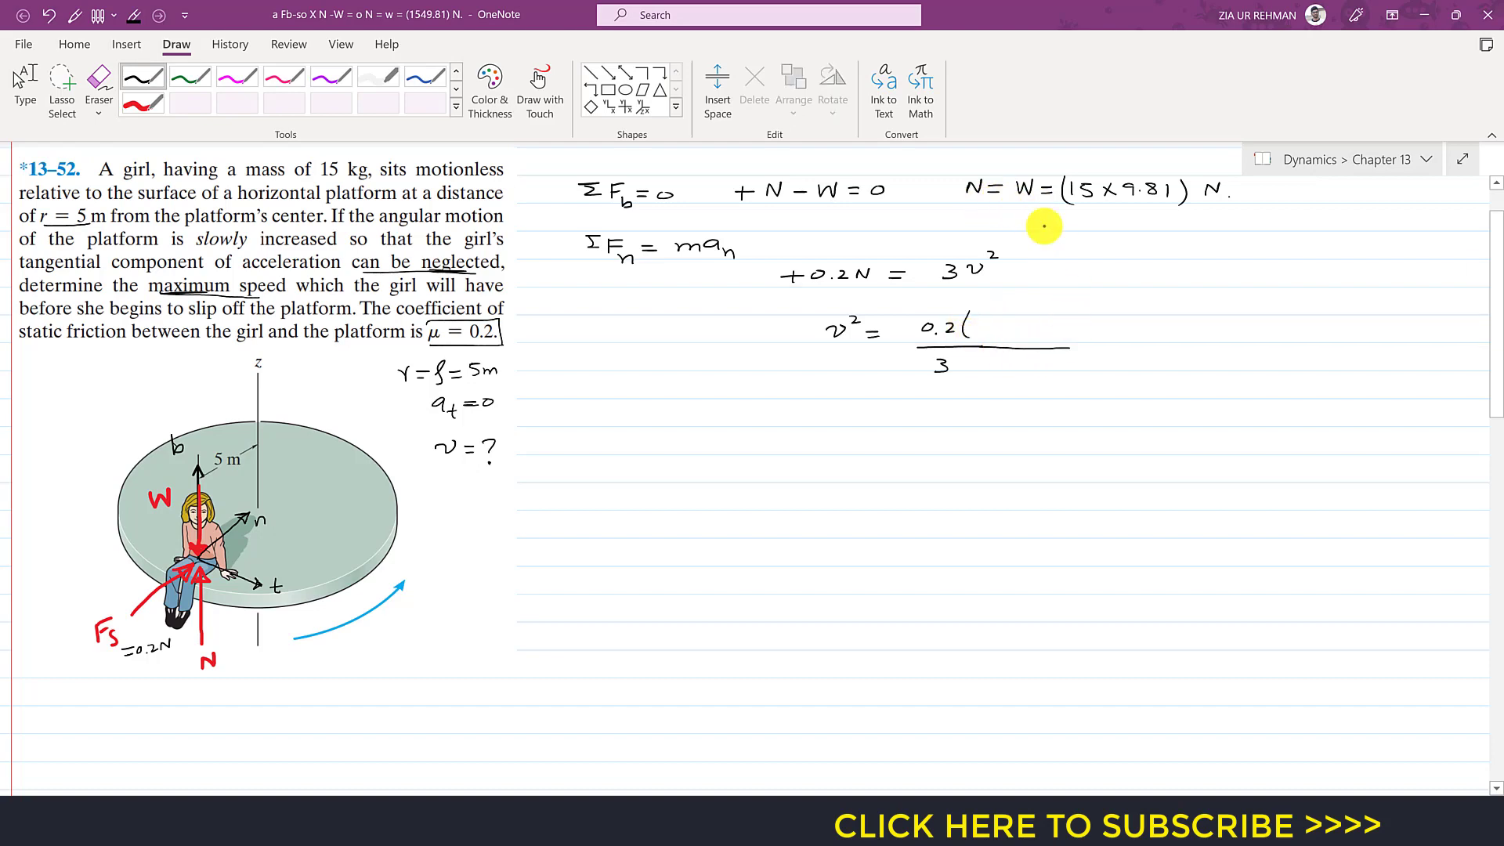
{"action": "left_click_drag", "start_coordinate": [992, 322], "coordinate": [1061, 331]}
{"action": "left_click_drag", "start_coordinate": [1069, 313], "coordinate": [1072, 341]}
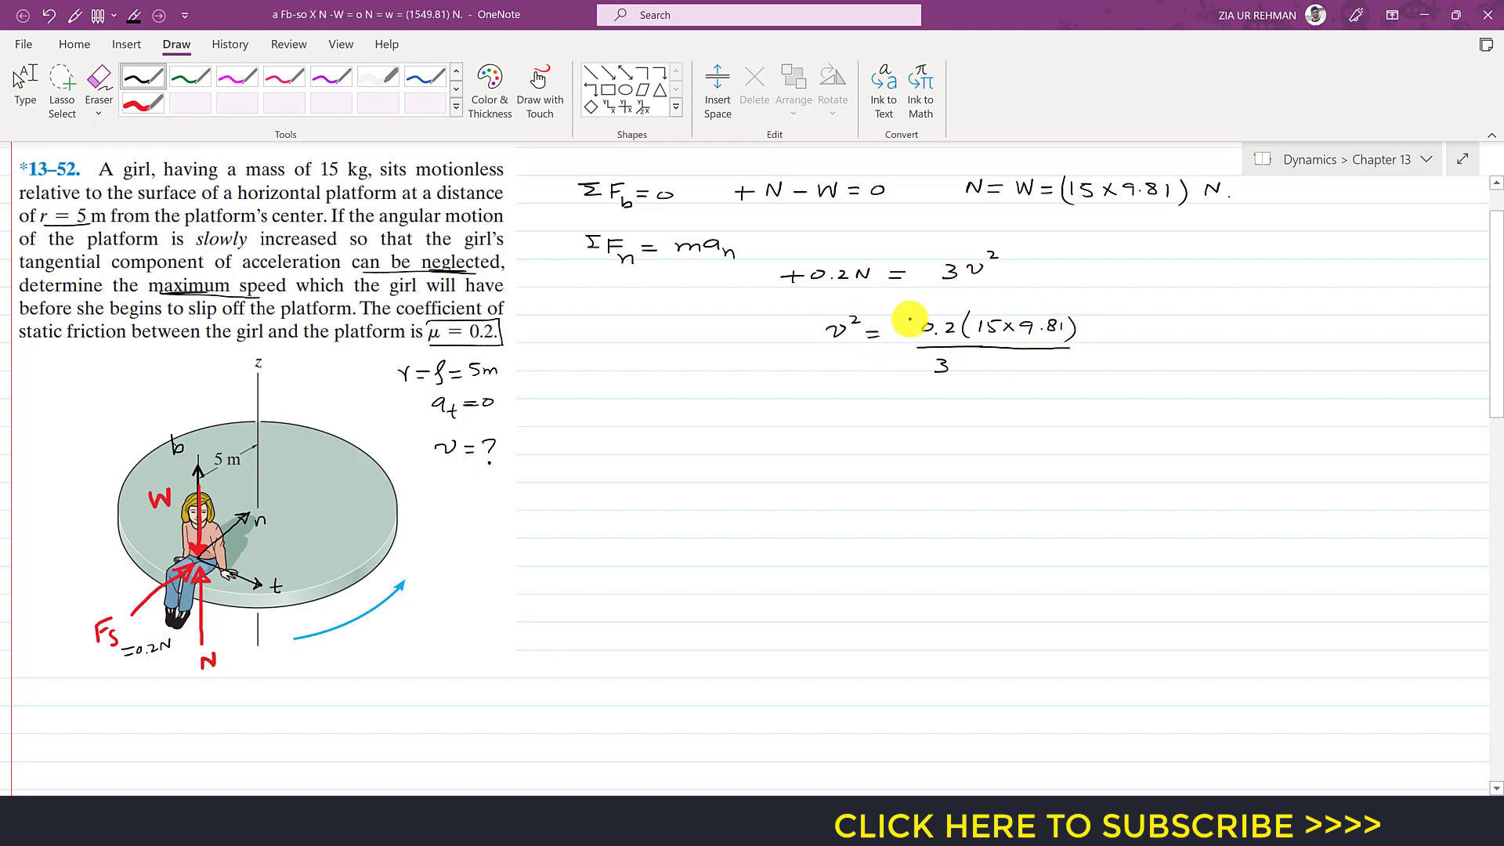
{"action": "mouse_move", "coordinate": [885, 351]}
{"action": "left_mouse_down"}
{"action": "mouse_move", "coordinate": [952, 308]}
{"action": "mouse_move", "coordinate": [1074, 307]}
{"action": "left_mouse_up"}
{"action": "left_click_drag", "start_coordinate": [857, 317], "coordinate": [869, 335]}
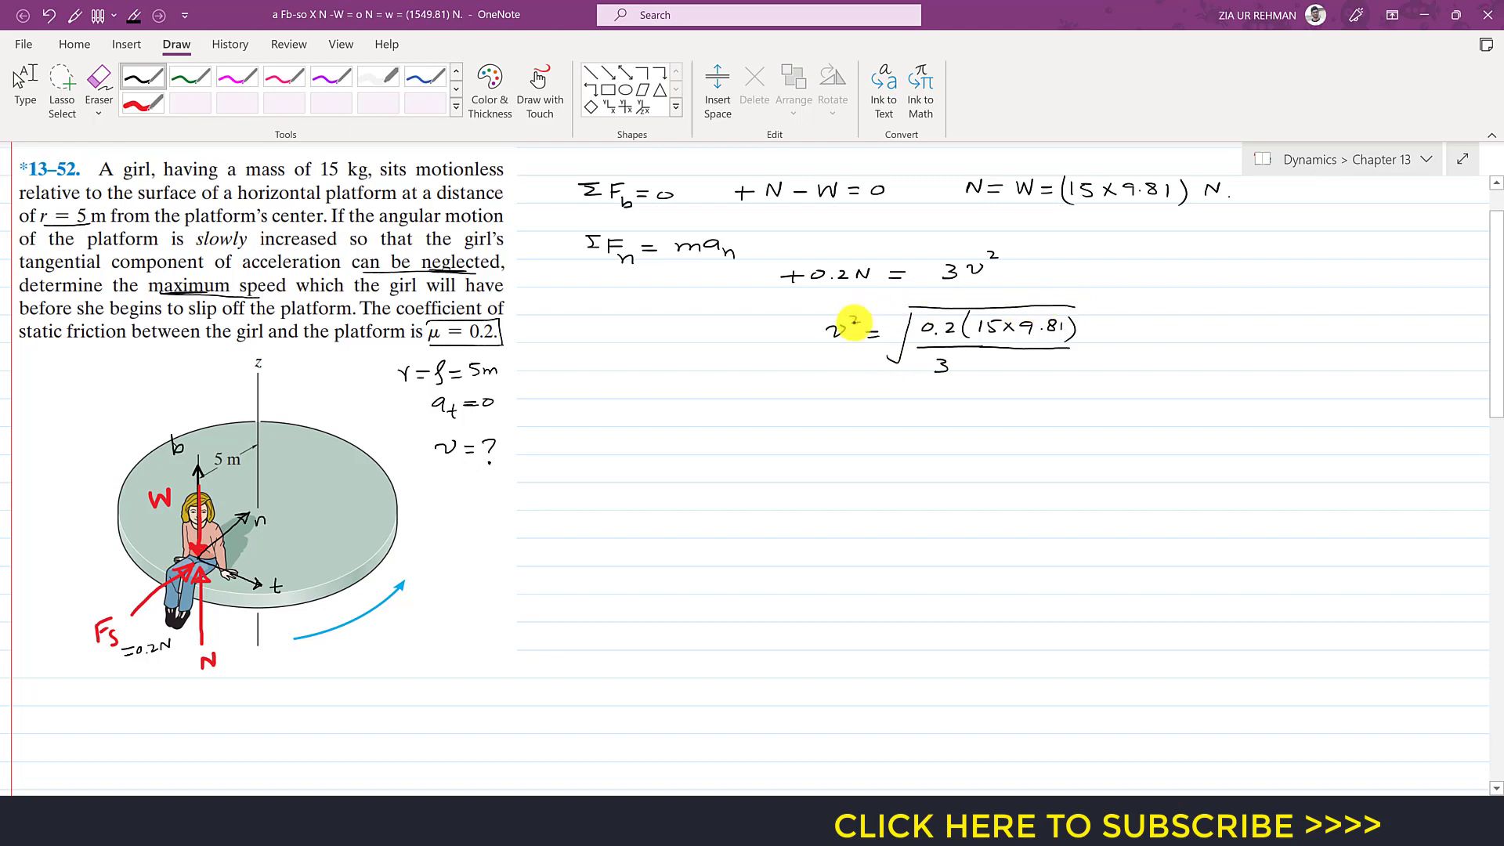
{"action": "left_click_drag", "start_coordinate": [861, 414], "coordinate": [881, 420]}
Confirm on the fx-991ES PLUS Emulator that the root equals 3.132091953, then close it.
{"action": "left_click", "coordinate": [385, 815]}
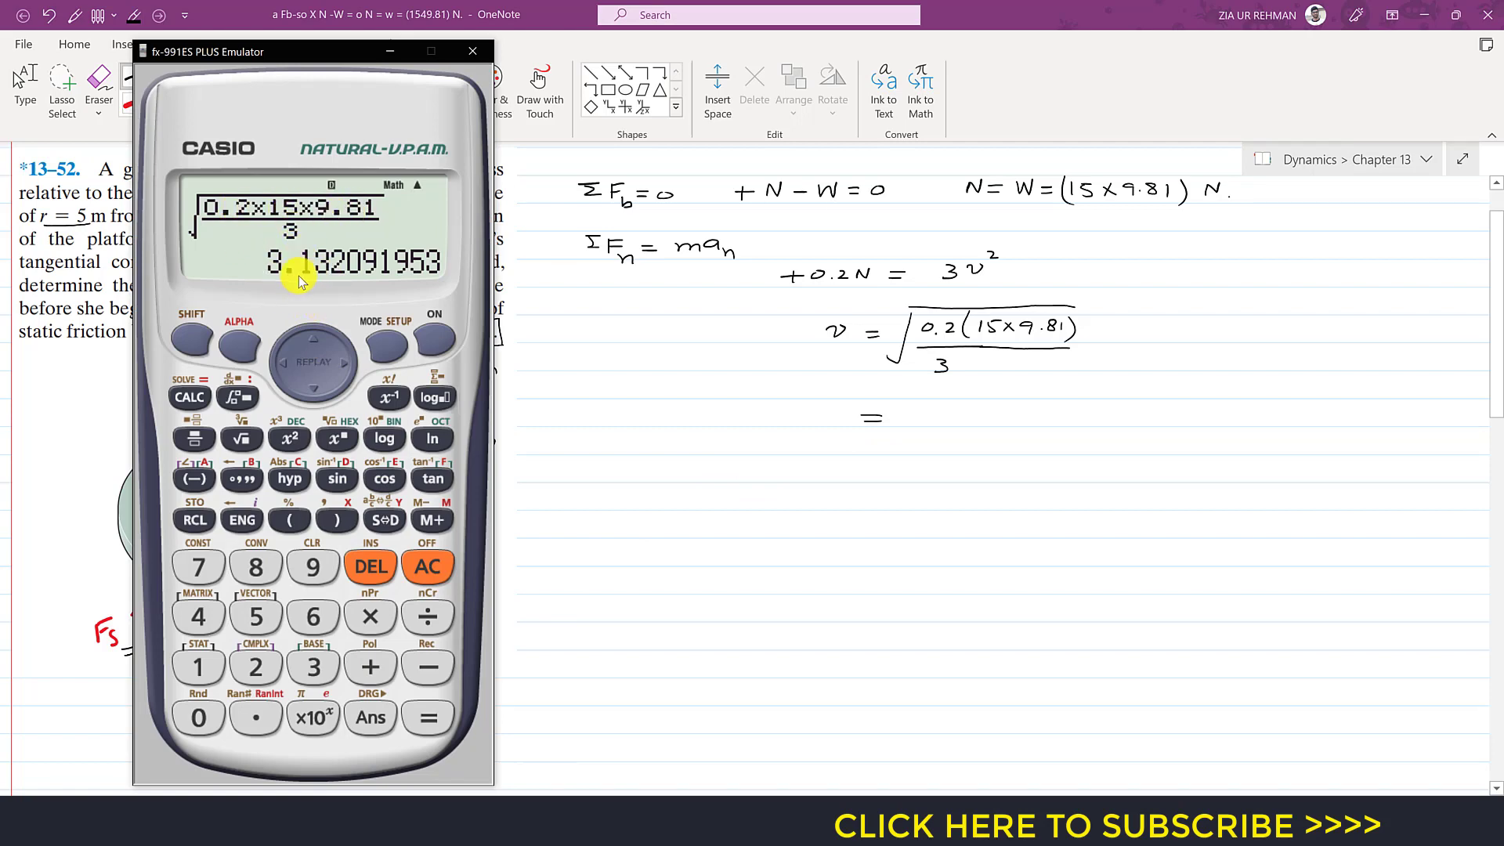
{"action": "left_click", "coordinate": [495, 312]}
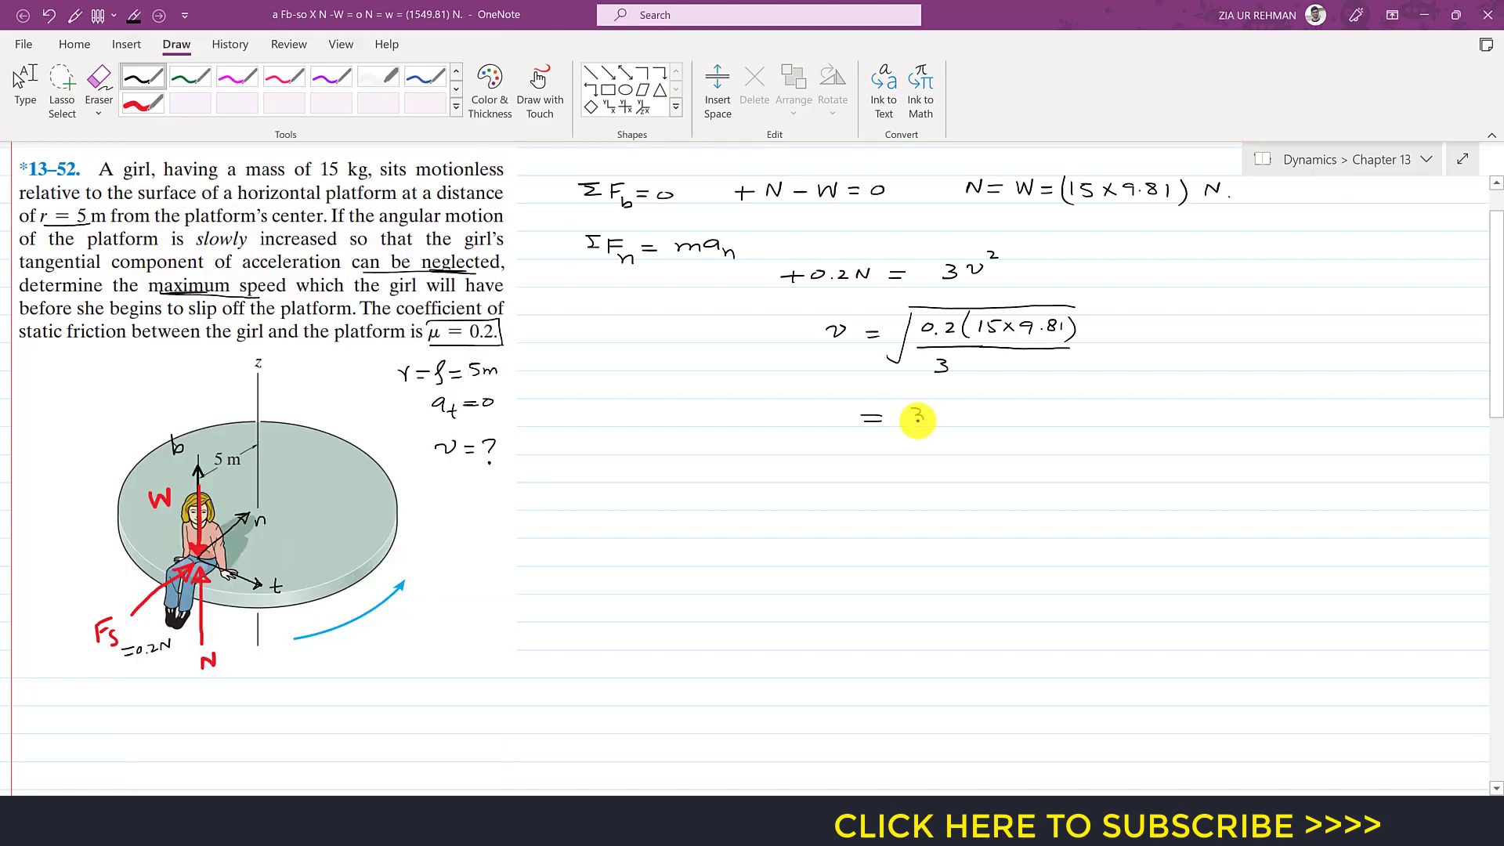
Write 3.13 m/s after the equals sign and prefix it with ⇒ v.
{"action": "left_click", "coordinate": [927, 418]}
{"action": "left_click_drag", "start_coordinate": [948, 407], "coordinate": [1016, 427]}
{"action": "left_click_drag", "start_coordinate": [825, 406], "coordinate": [846, 402]}
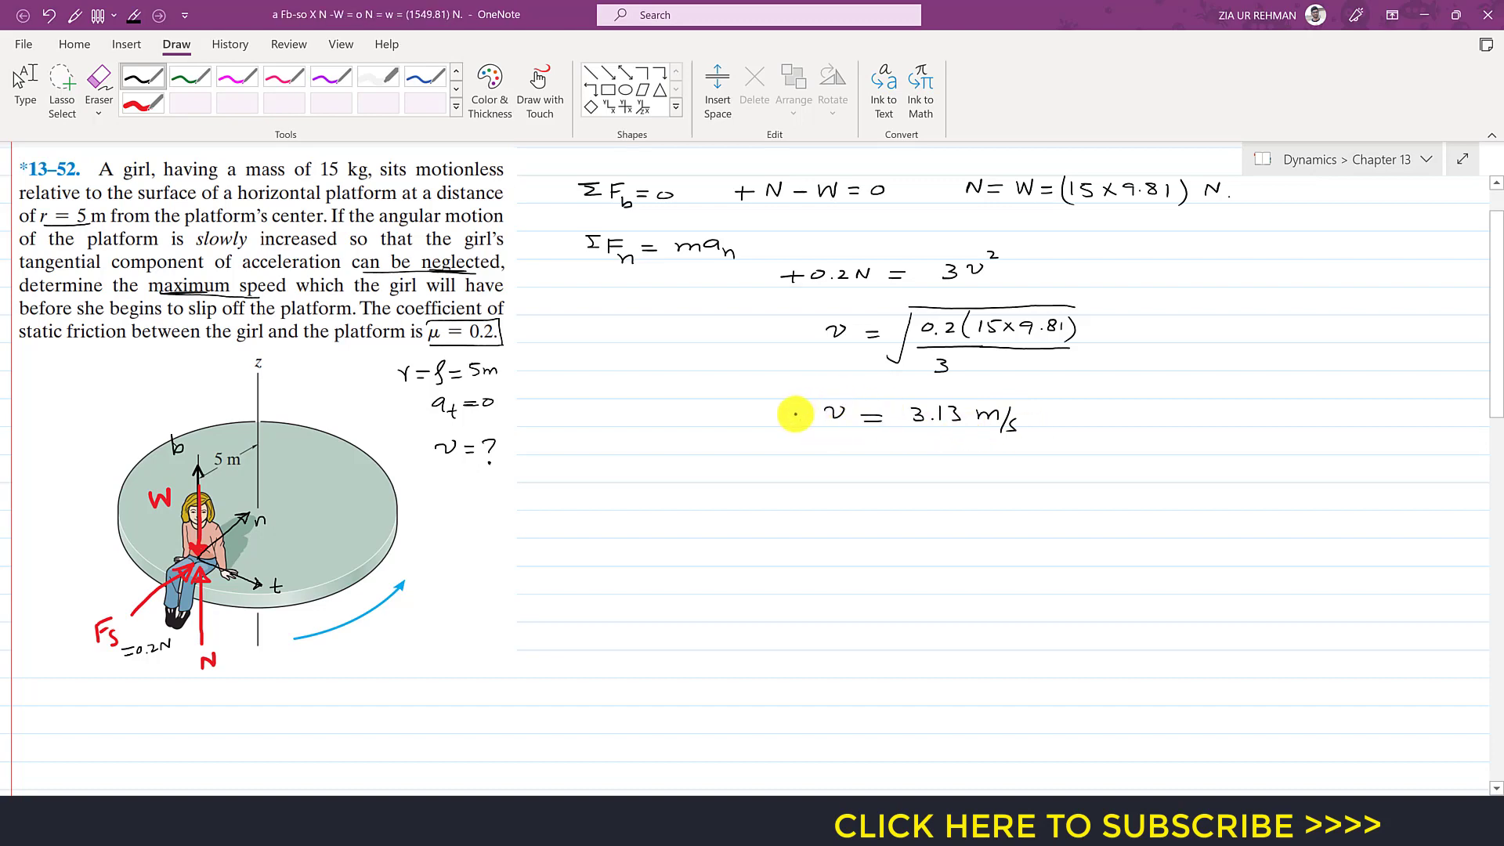
{"action": "left_click_drag", "start_coordinate": [801, 407], "coordinate": [801, 424]}
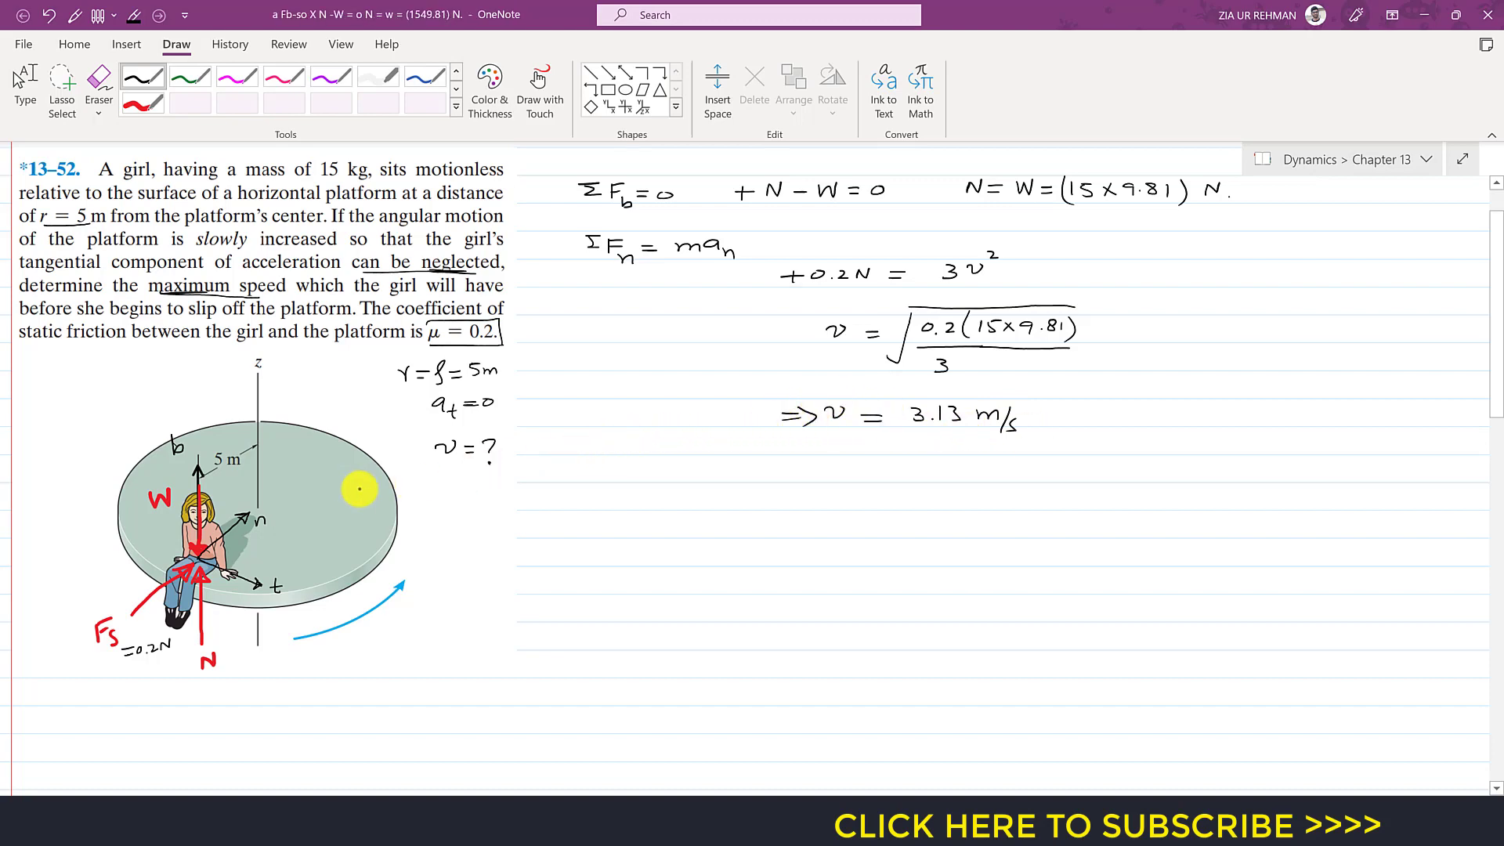